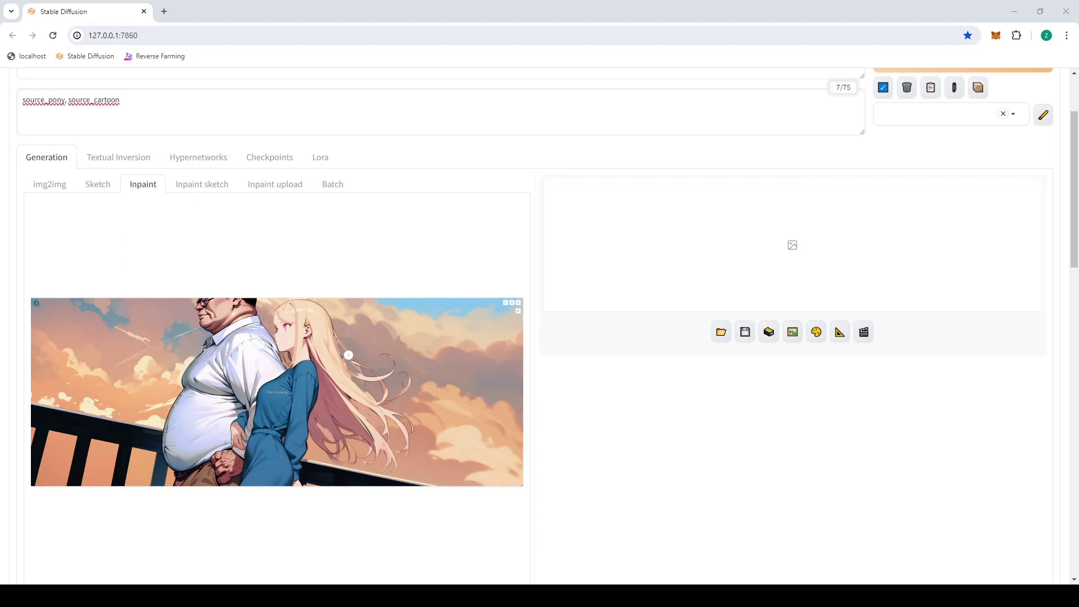
- Paint an inpaint mask over the woman's flowing hair, from behind her neck down to the ends near the railing
{"action": "mouse_move", "coordinate": [518, 311]}
{"action": "mouse_move", "coordinate": [315, 434]}
{"action": "left_mouse_down"}
{"action": "mouse_move", "coordinate": [336, 463]}
{"action": "mouse_move", "coordinate": [392, 469]}
{"action": "left_mouse_up"}
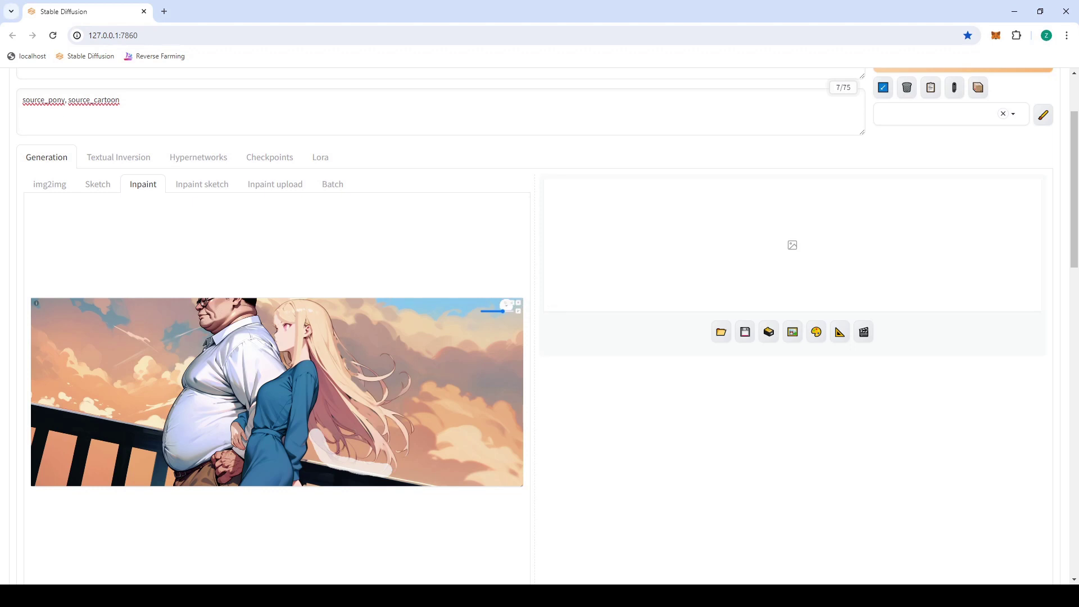
{"action": "left_click", "coordinate": [506, 304]}
{"action": "mouse_move", "coordinate": [330, 456]}
{"action": "left_mouse_down"}
{"action": "mouse_move", "coordinate": [390, 470]}
{"action": "mouse_move", "coordinate": [406, 462]}
{"action": "mouse_move", "coordinate": [414, 396]}
{"action": "mouse_move", "coordinate": [396, 358]}
{"action": "mouse_move", "coordinate": [357, 357]}
{"action": "mouse_move", "coordinate": [335, 335]}
{"action": "mouse_move", "coordinate": [319, 365]}
{"action": "mouse_move", "coordinate": [318, 442]}
{"action": "mouse_move", "coordinate": [327, 413]}
{"action": "mouse_move", "coordinate": [335, 443]}
{"action": "mouse_move", "coordinate": [333, 413]}
{"action": "mouse_move", "coordinate": [370, 456]}
{"action": "mouse_move", "coordinate": [361, 447]}
{"action": "mouse_move", "coordinate": [403, 449]}
{"action": "mouse_move", "coordinate": [391, 453]}
{"action": "mouse_move", "coordinate": [395, 418]}
{"action": "mouse_move", "coordinate": [387, 452]}
{"action": "mouse_move", "coordinate": [371, 419]}
{"action": "mouse_move", "coordinate": [380, 418]}
{"action": "mouse_move", "coordinate": [375, 439]}
{"action": "mouse_move", "coordinate": [349, 399]}
{"action": "left_mouse_up"}
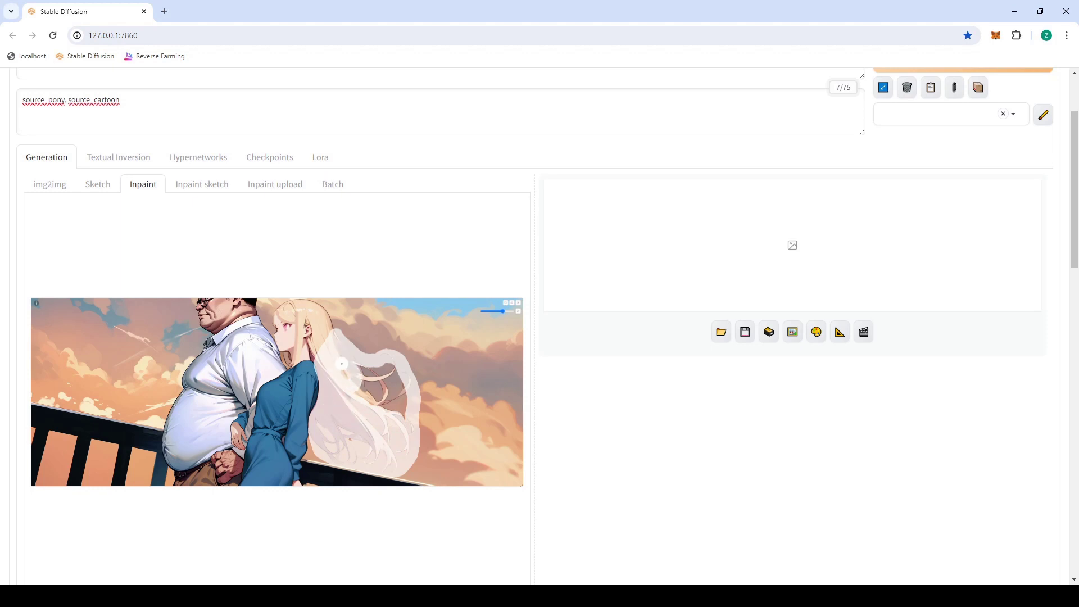
{"action": "mouse_move", "coordinate": [342, 363]}
{"action": "left_mouse_down"}
{"action": "mouse_move", "coordinate": [404, 419]}
{"action": "mouse_move", "coordinate": [390, 370]}
{"action": "mouse_move", "coordinate": [354, 370]}
{"action": "mouse_move", "coordinate": [371, 403]}
{"action": "mouse_move", "coordinate": [354, 417]}
{"action": "left_mouse_up"}
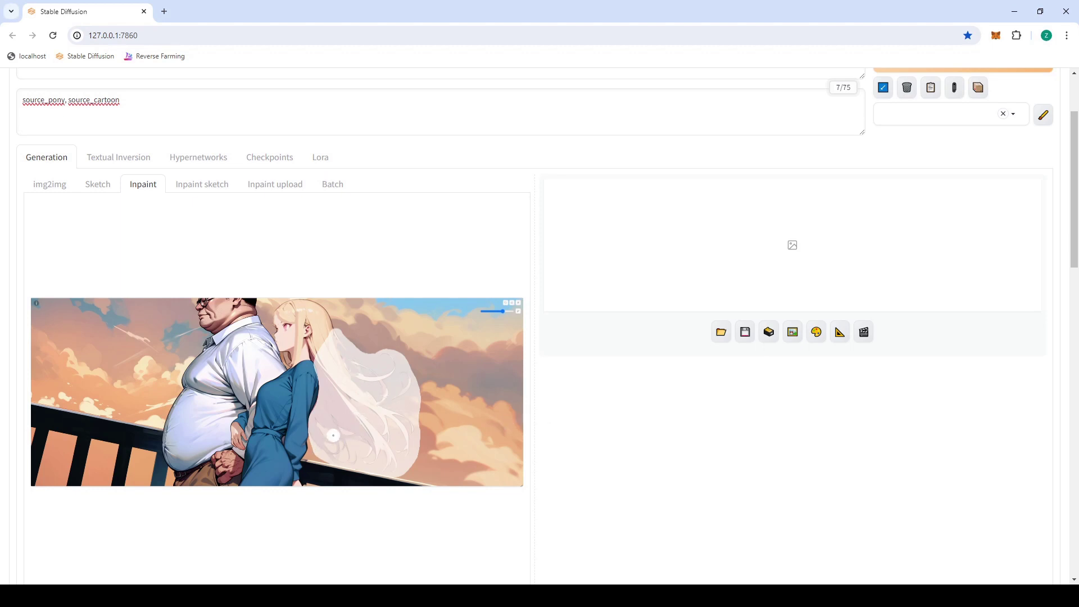
- Set the inpaint area to Only masked and generate the hair inpaint, inspecting the result enlarged
{"action": "scroll", "coordinate": [679, 429], "scroll_direction": "down", "scroll_amount": 8}
{"action": "scroll", "coordinate": [491, 433], "scroll_direction": "down", "scroll_amount": 2}
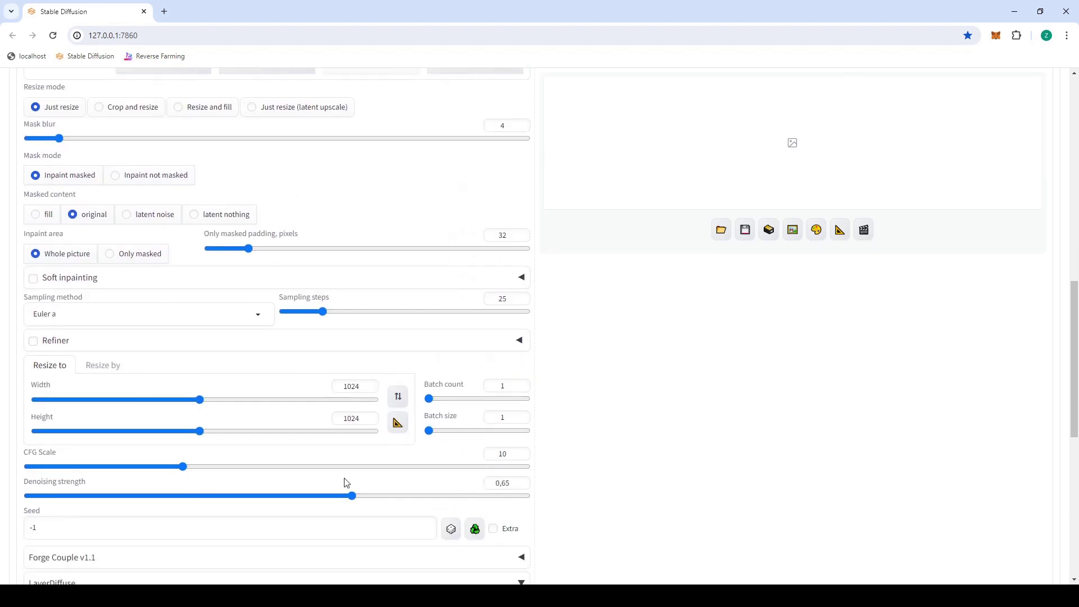
{"action": "left_click", "coordinate": [132, 256]}
{"action": "scroll", "coordinate": [657, 373], "scroll_direction": "up", "scroll_amount": 10}
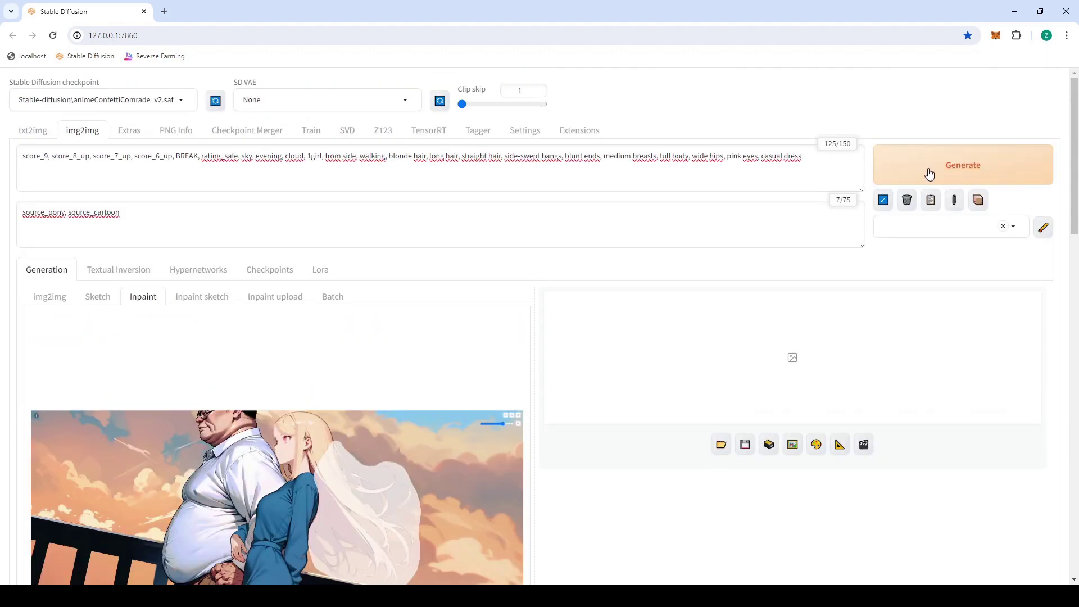
{"action": "left_click", "coordinate": [931, 172]}
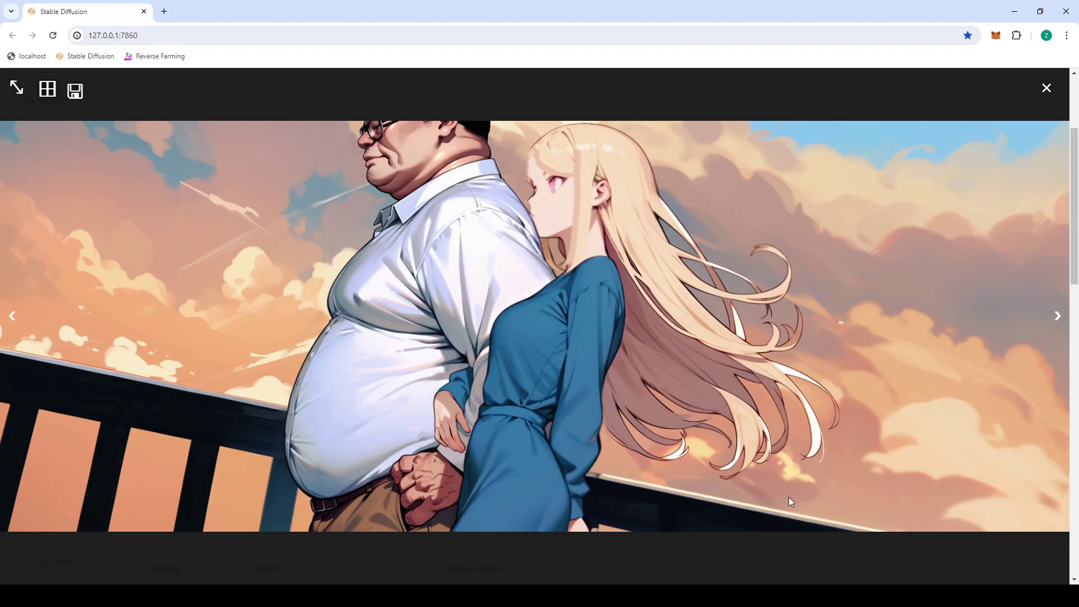
{"action": "left_click", "coordinate": [1046, 88]}
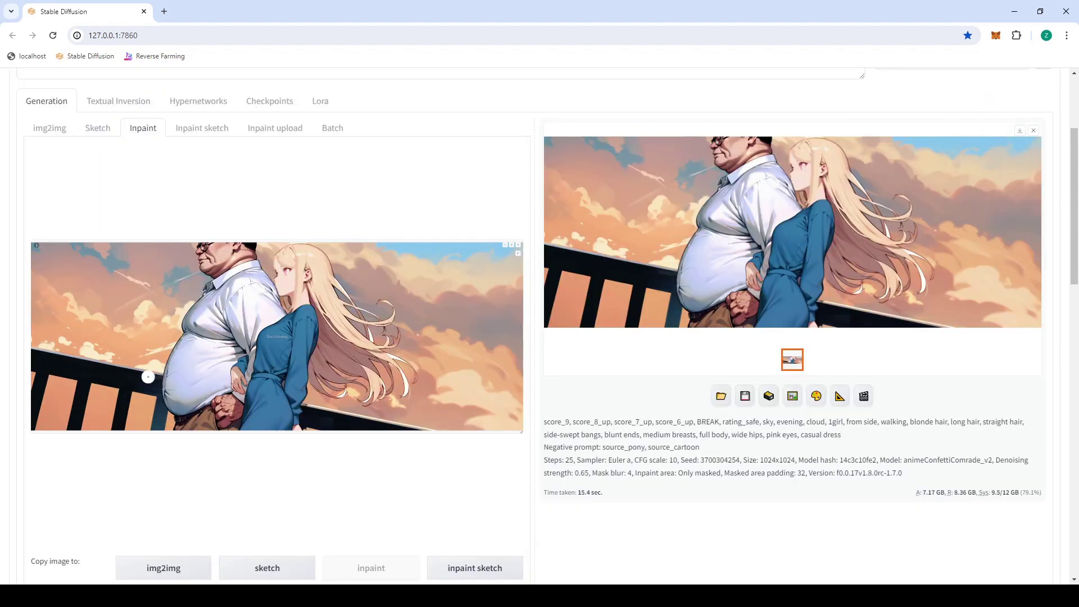
- Mask the upper part of the woman's blue dress and undo the rectangular outline stroke drawn around it
{"action": "mouse_move", "coordinate": [256, 375]}
{"action": "left_mouse_down"}
{"action": "mouse_move", "coordinate": [262, 335]}
{"action": "mouse_move", "coordinate": [304, 310]}
{"action": "mouse_move", "coordinate": [317, 336]}
{"action": "mouse_move", "coordinate": [315, 319]}
{"action": "mouse_move", "coordinate": [308, 355]}
{"action": "mouse_move", "coordinate": [288, 375]}
{"action": "mouse_move", "coordinate": [264, 374]}
{"action": "mouse_move", "coordinate": [269, 341]}
{"action": "left_mouse_up"}
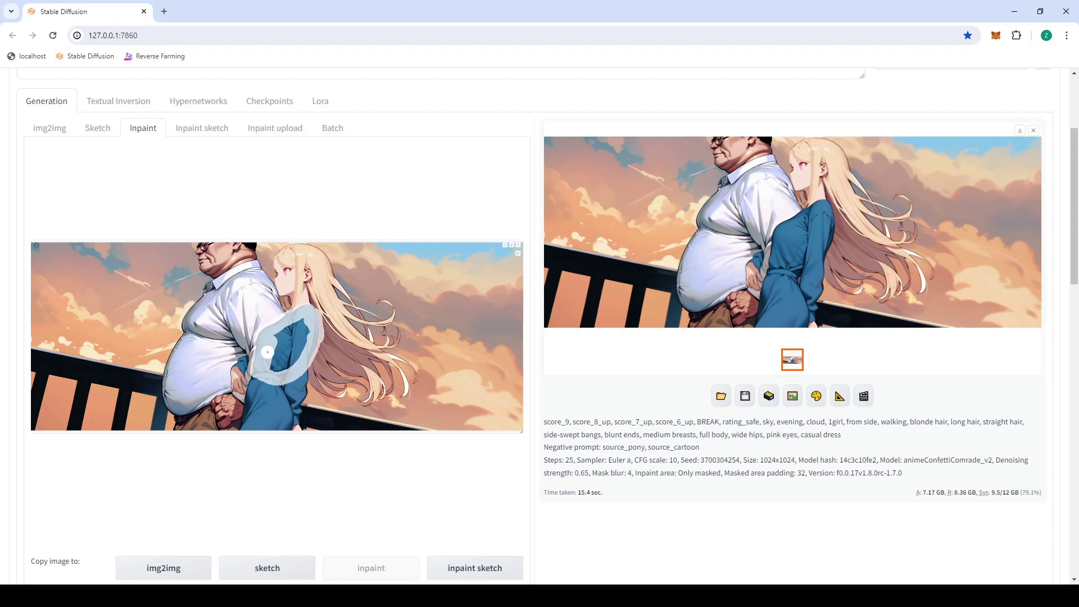
{"action": "mouse_move", "coordinate": [220, 292]}
{"action": "left_mouse_down"}
{"action": "mouse_move", "coordinate": [209, 408]}
{"action": "mouse_move", "coordinate": [301, 293]}
{"action": "mouse_move", "coordinate": [349, 292]}
{"action": "mouse_move", "coordinate": [343, 416]}
{"action": "mouse_move", "coordinate": [218, 421]}
{"action": "left_mouse_up"}
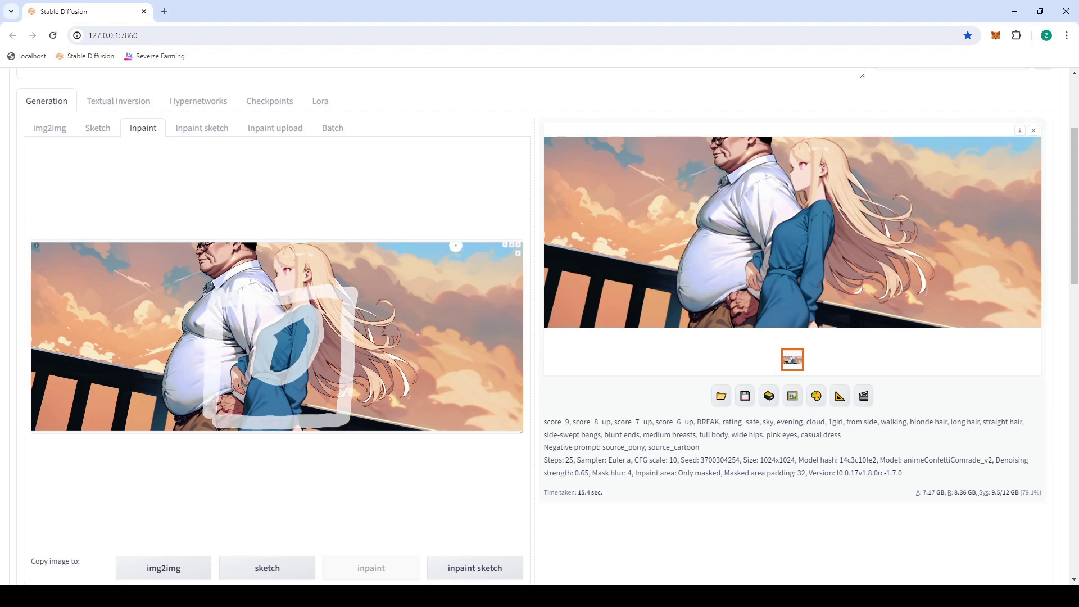
{"action": "left_click", "coordinate": [505, 248]}
{"action": "mouse_move", "coordinate": [272, 367]}
{"action": "left_mouse_down"}
{"action": "mouse_move", "coordinate": [307, 341]}
{"action": "mouse_move", "coordinate": [310, 325]}
{"action": "mouse_move", "coordinate": [298, 322]}
{"action": "mouse_move", "coordinate": [272, 345]}
{"action": "mouse_move", "coordinate": [278, 356]}
{"action": "mouse_move", "coordinate": [303, 328]}
{"action": "mouse_move", "coordinate": [281, 348]}
{"action": "mouse_move", "coordinate": [308, 358]}
{"action": "left_mouse_up"}
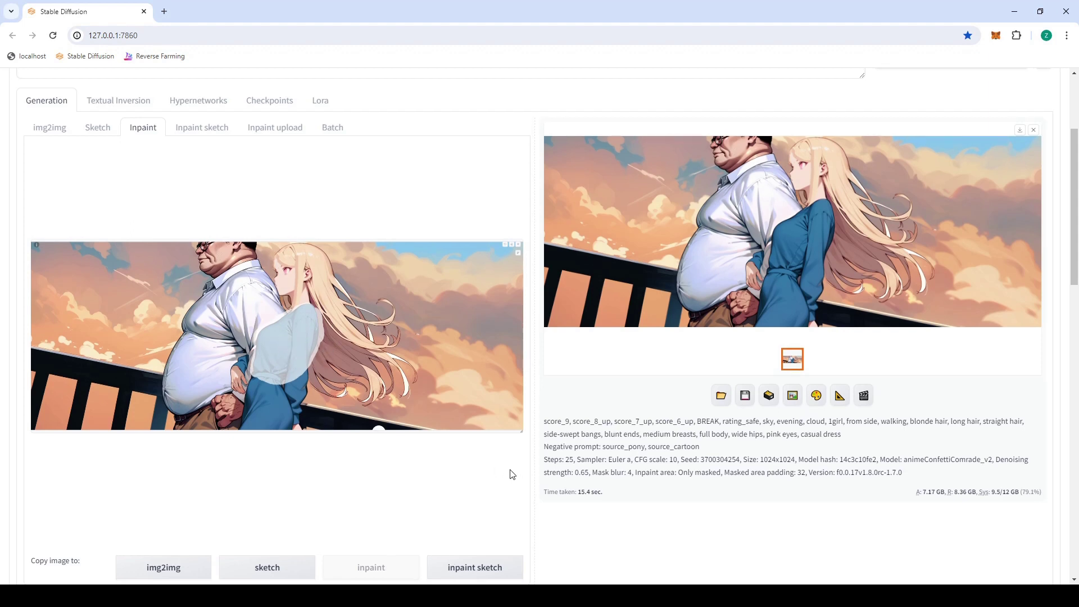
- Set the denoising strength to 0.55 for the dress inpaint
{"action": "scroll", "coordinate": [438, 444], "scroll_direction": "down", "scroll_amount": 10}
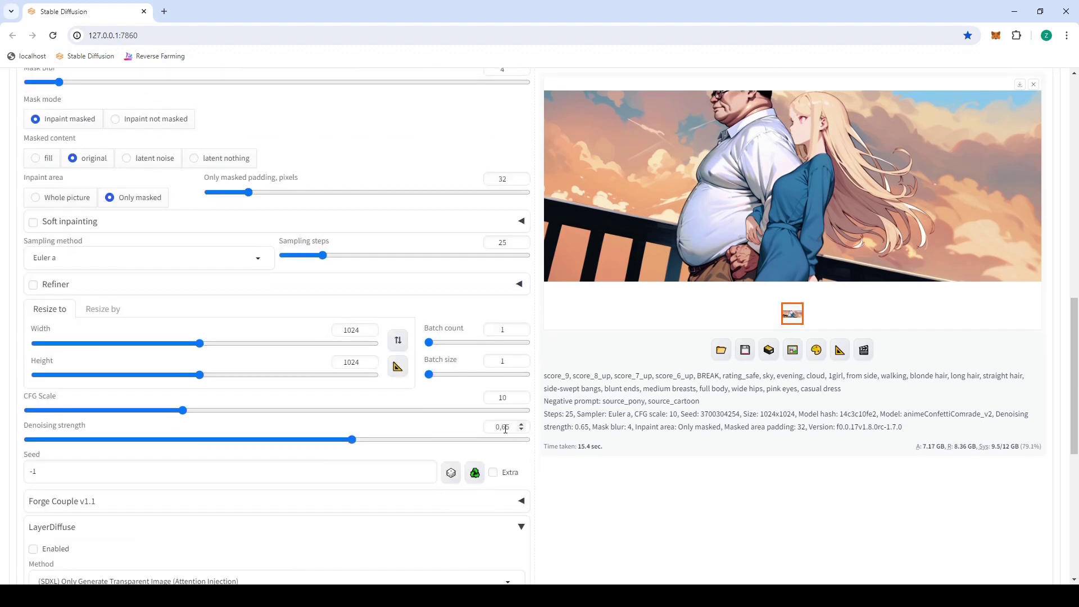
{"action": "left_click", "coordinate": [508, 426]}
{"action": "left_click_drag", "start_coordinate": [513, 426], "coordinate": [501, 428]}
{"action": "type", "text": "56"}
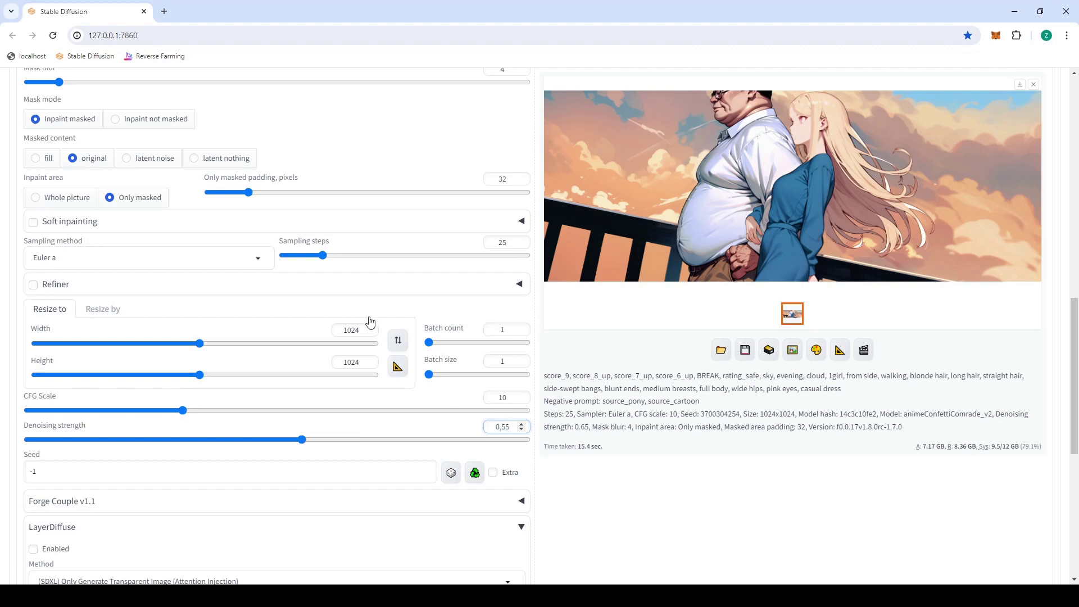
- Generate the inpaints for the blue dress and inspect the results enlarged
{"action": "scroll", "coordinate": [349, 251], "scroll_direction": "up", "scroll_amount": 10}
{"action": "scroll", "coordinate": [349, 256], "scroll_direction": "up", "scroll_amount": 4}
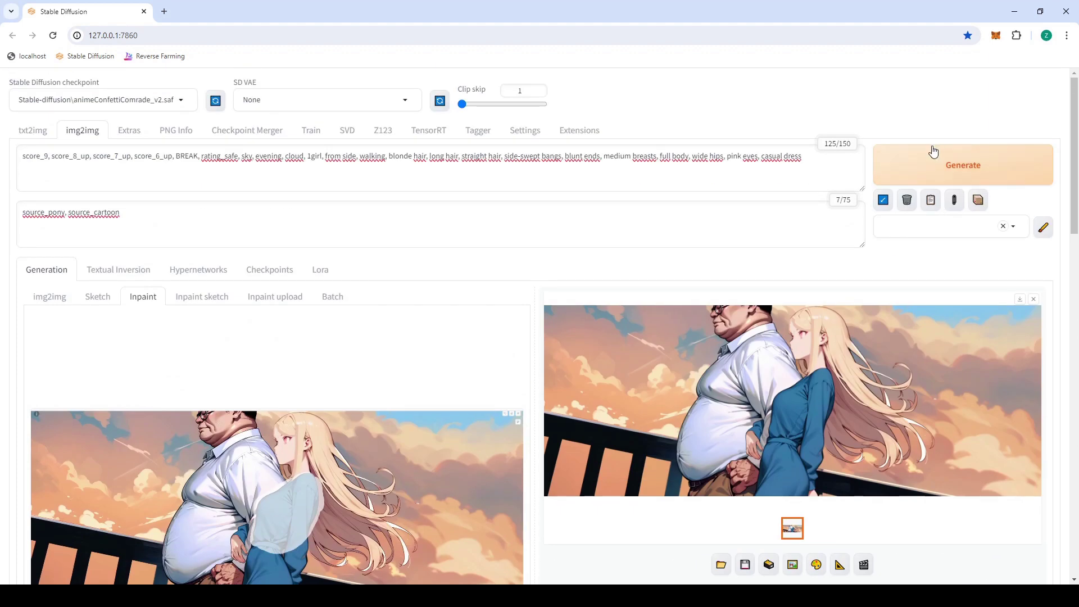
{"action": "left_click", "coordinate": [921, 169]}
{"action": "scroll", "coordinate": [926, 141], "scroll_direction": "down", "scroll_amount": 1}
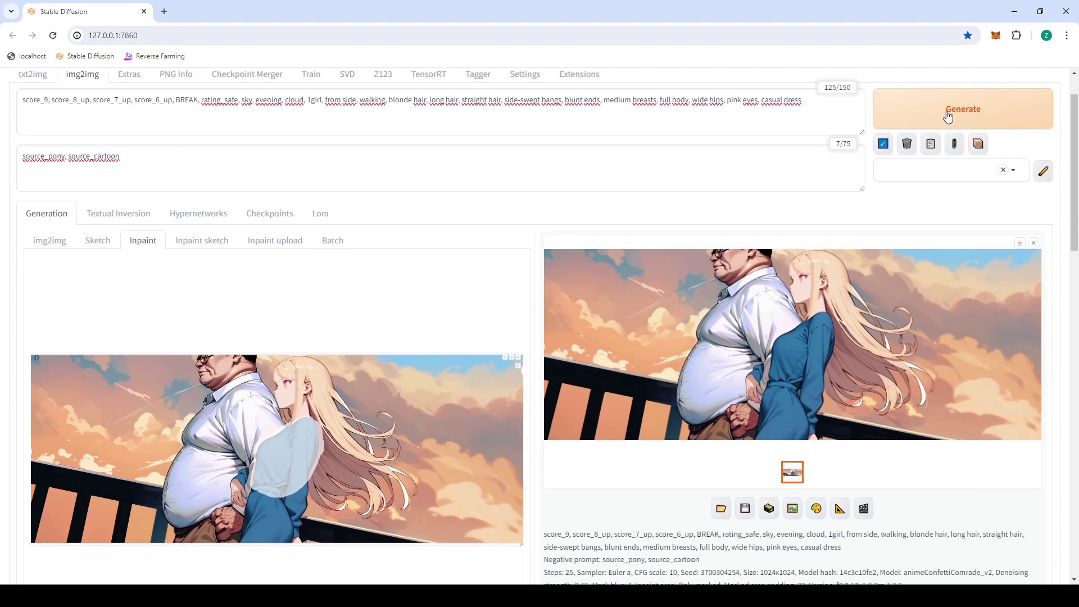
{"action": "left_click", "coordinate": [928, 107]}
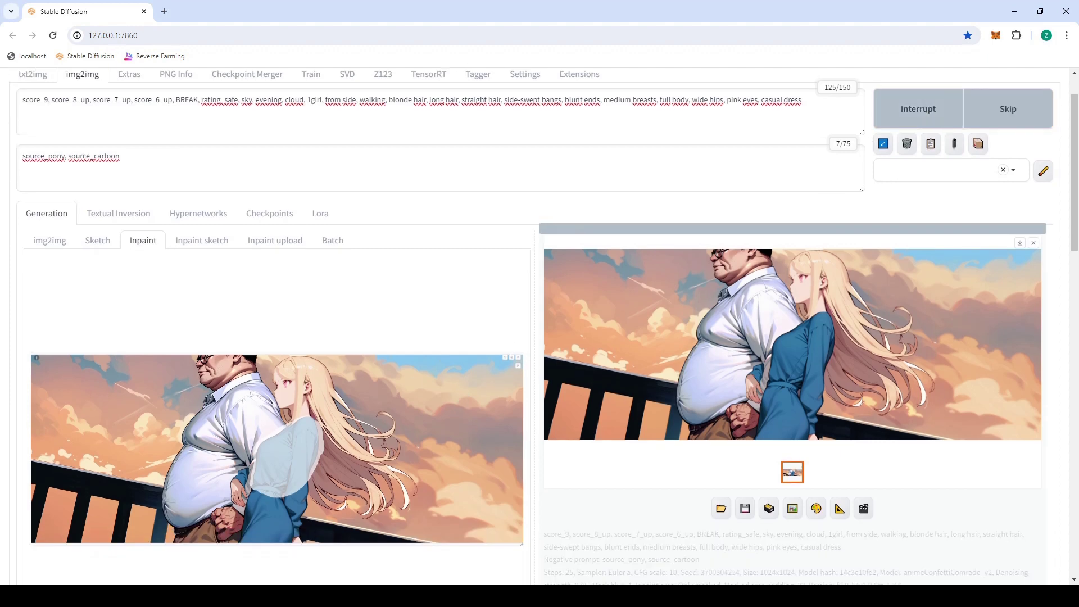
{"action": "left_click", "coordinate": [592, 235]}
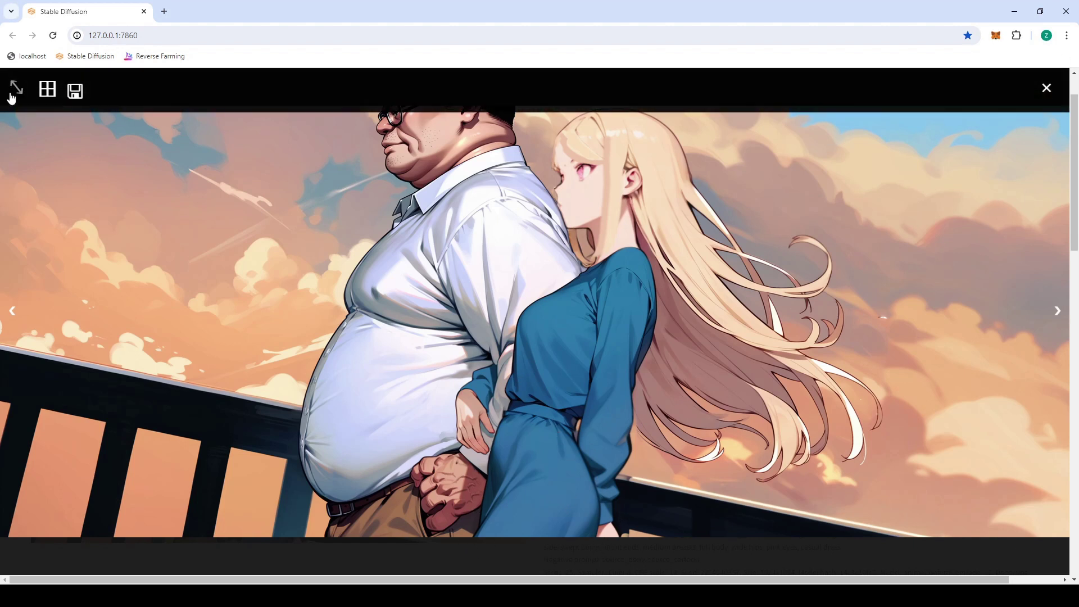
{"action": "left_click", "coordinate": [1046, 89]}
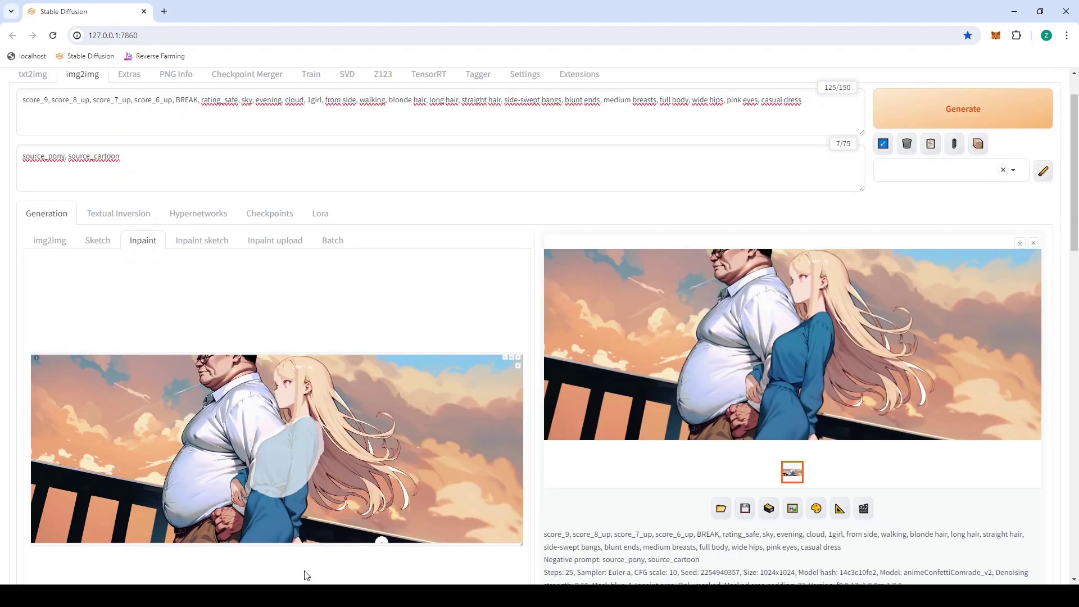
{"action": "left_click", "coordinate": [792, 344]}
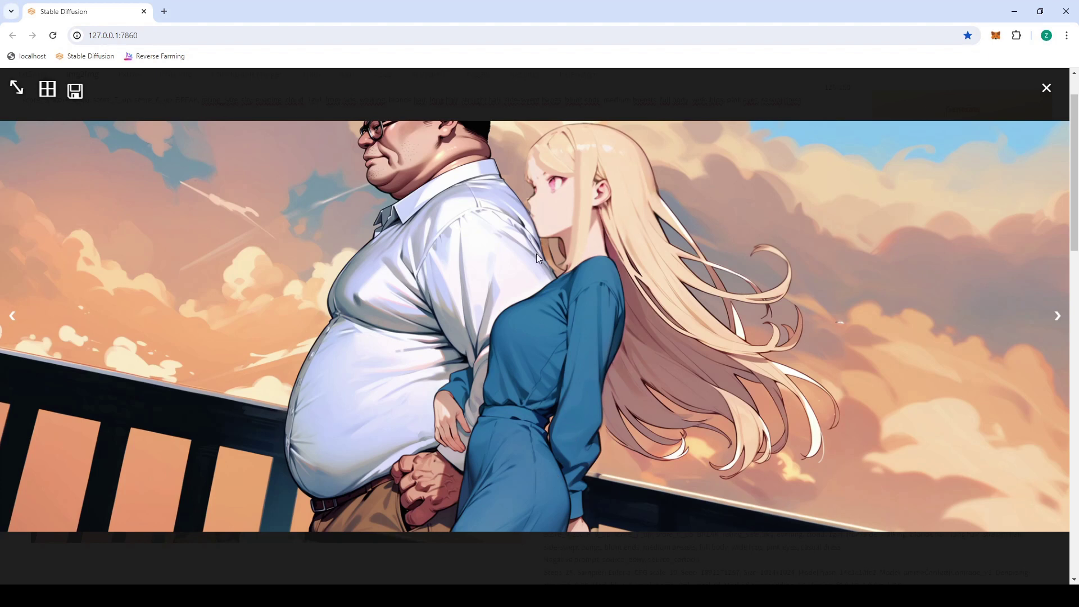
{"action": "left_click", "coordinate": [1046, 88]}
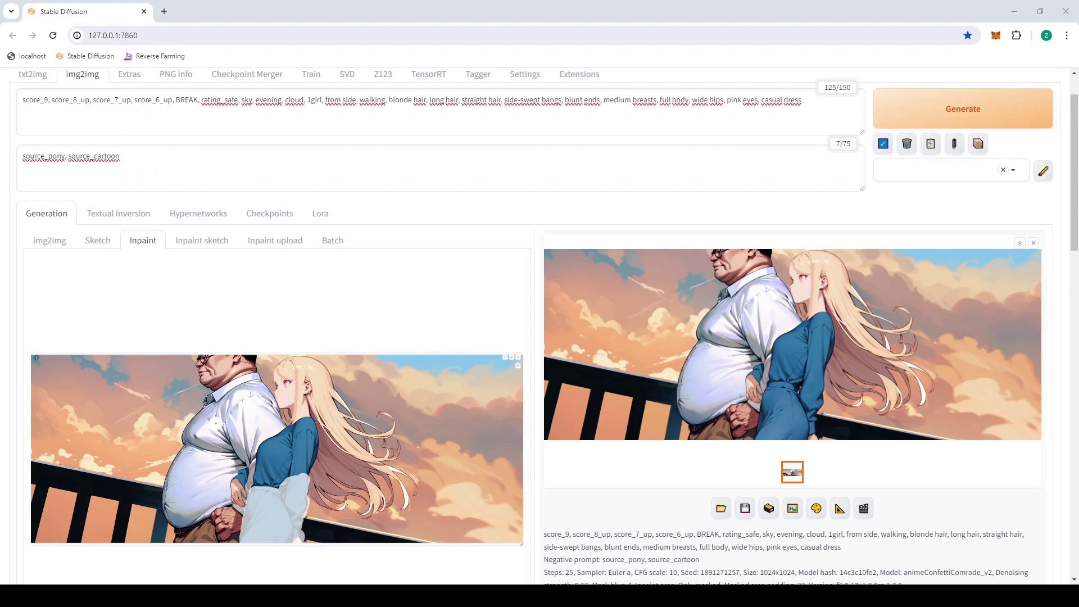
- Replace the inpaint source with the copied image and mask the woman's head
{"action": "scroll", "coordinate": [266, 394], "scroll_direction": "down", "scroll_amount": 1}
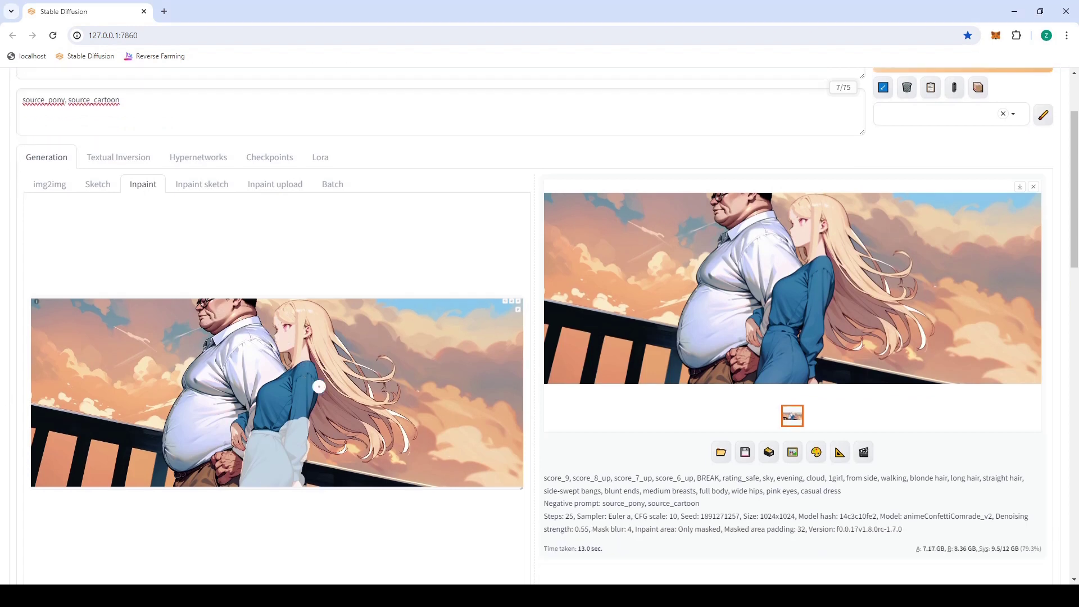
{"action": "left_click", "coordinate": [519, 304]}
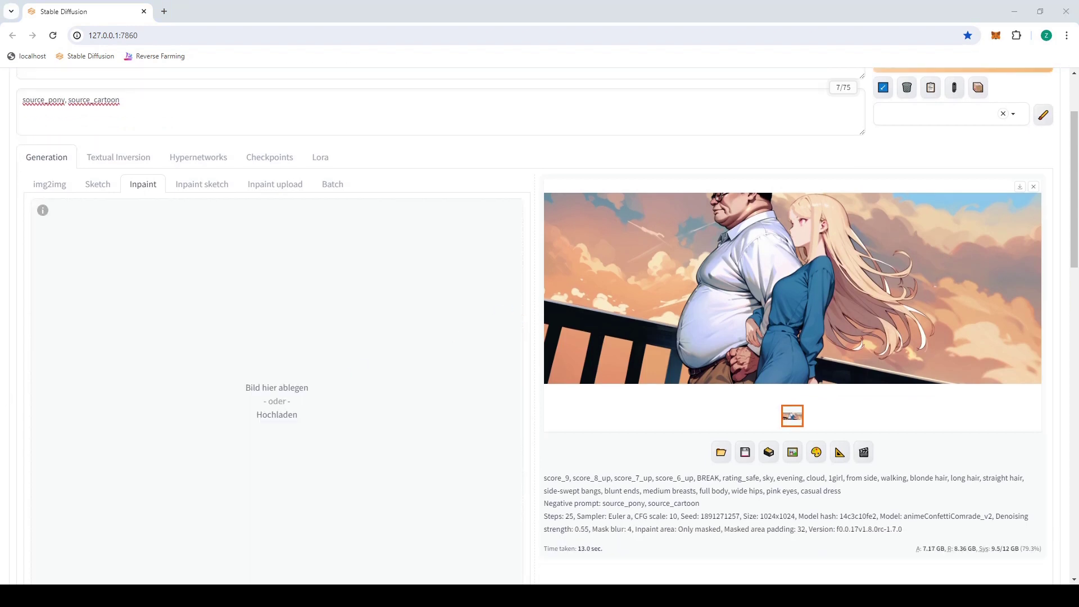
{"action": "key", "text": "ctrl+v"}
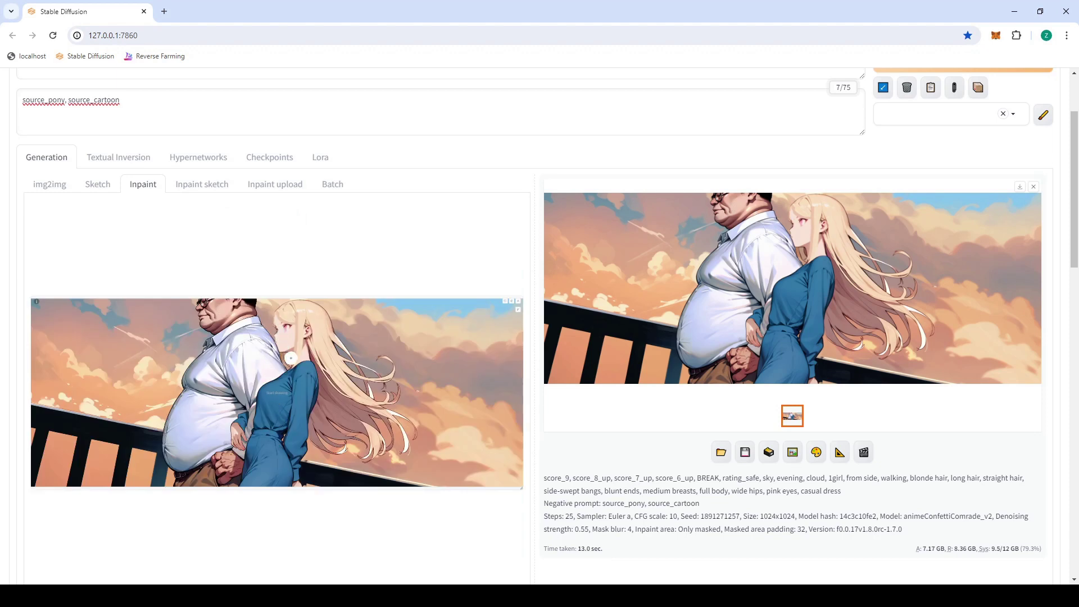
{"action": "mouse_move", "coordinate": [292, 360]}
{"action": "left_mouse_down"}
{"action": "mouse_move", "coordinate": [275, 316]}
{"action": "mouse_move", "coordinate": [288, 305]}
{"action": "mouse_move", "coordinate": [323, 317]}
{"action": "mouse_move", "coordinate": [316, 306]}
{"action": "mouse_move", "coordinate": [331, 329]}
{"action": "mouse_move", "coordinate": [298, 361]}
{"action": "mouse_move", "coordinate": [287, 319]}
{"action": "mouse_move", "coordinate": [299, 348]}
{"action": "mouse_move", "coordinate": [314, 319]}
{"action": "left_mouse_up"}
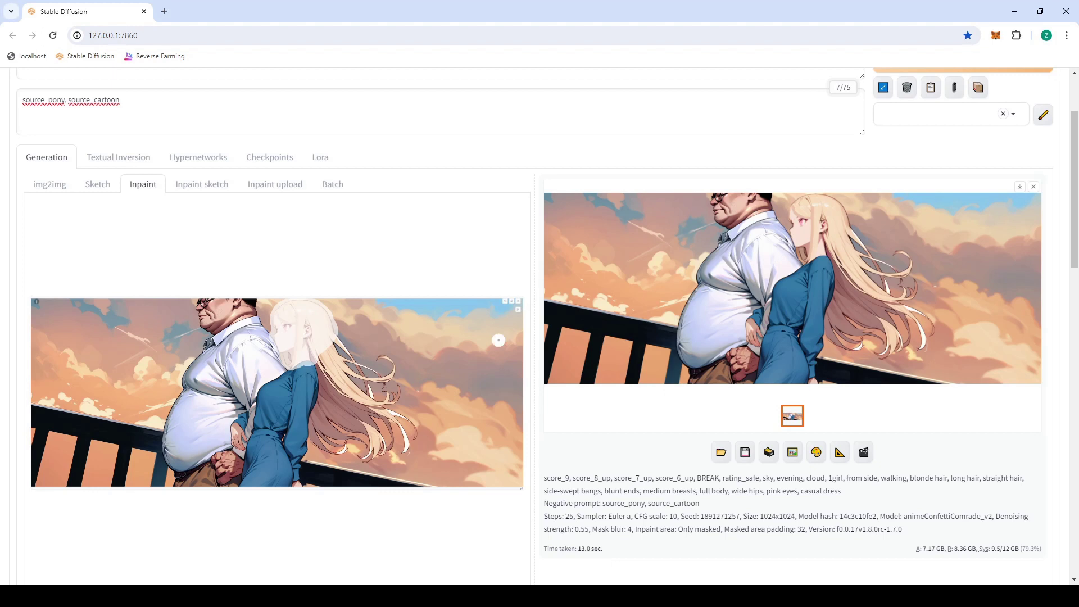
- Set the denoising strength to 0.65 for the head inpaint
{"action": "scroll", "coordinate": [359, 500], "scroll_direction": "down", "scroll_amount": 1}
{"action": "scroll", "coordinate": [360, 500], "scroll_direction": "down", "scroll_amount": 1}
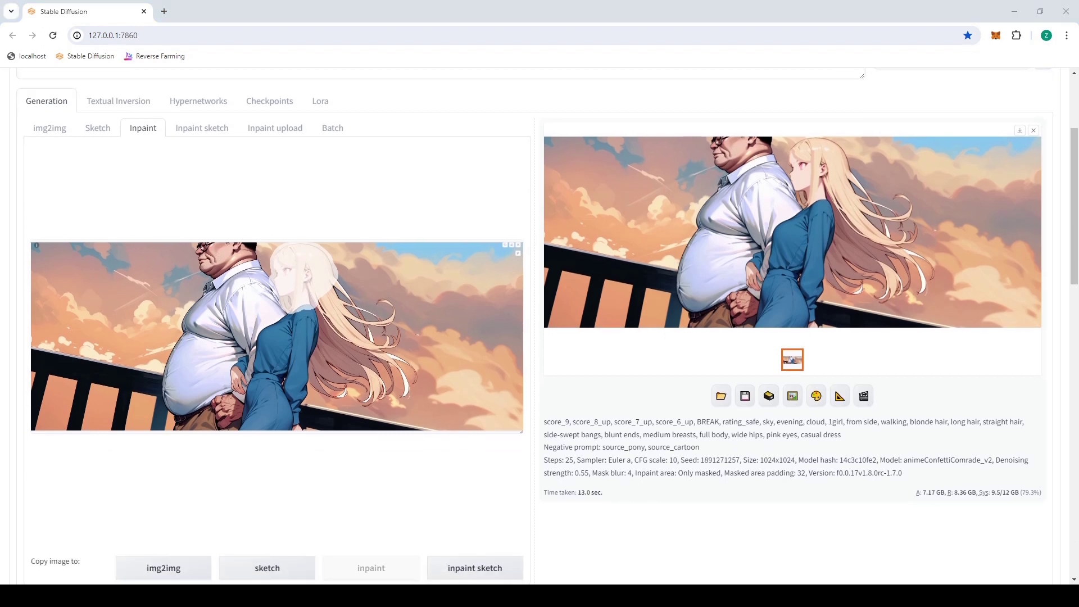
{"action": "scroll", "coordinate": [828, 240], "scroll_direction": "up", "scroll_amount": 3}
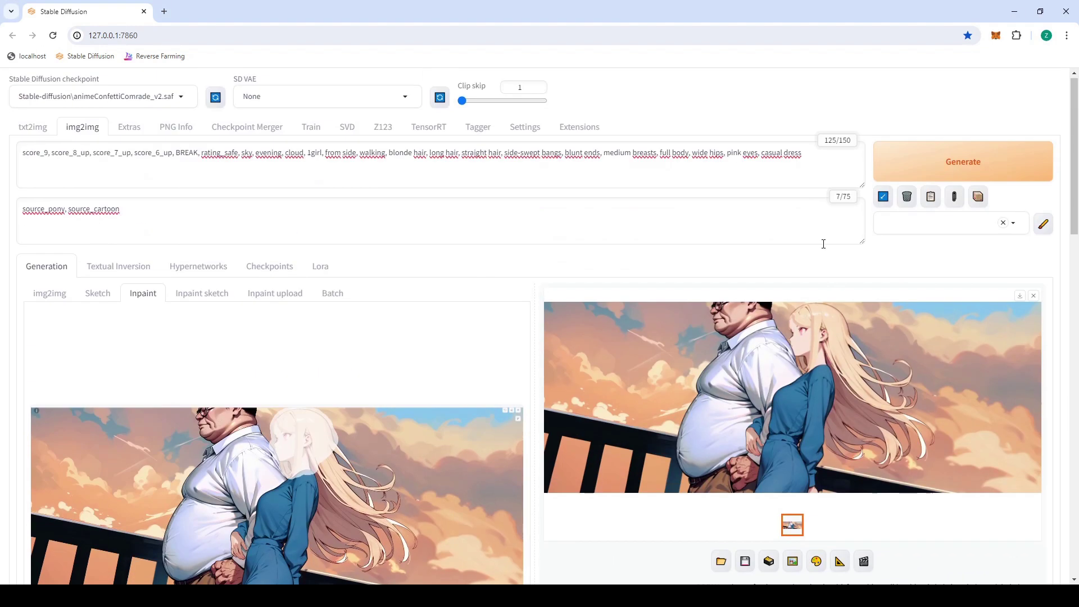
{"action": "scroll", "coordinate": [745, 264], "scroll_direction": "down", "scroll_amount": 10}
{"action": "double_click", "coordinate": [513, 485]}
{"action": "type", "text": "65"}
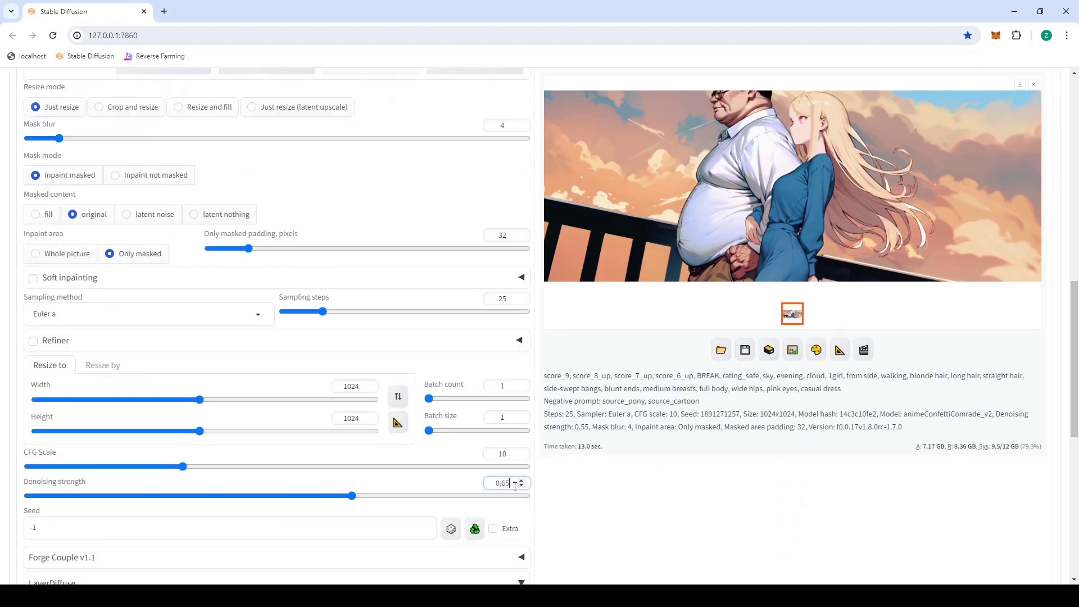
- Generate an inpaint of the woman's masked head and inspect her face in the enlarged result
{"action": "scroll", "coordinate": [676, 351], "scroll_direction": "up", "scroll_amount": 4}
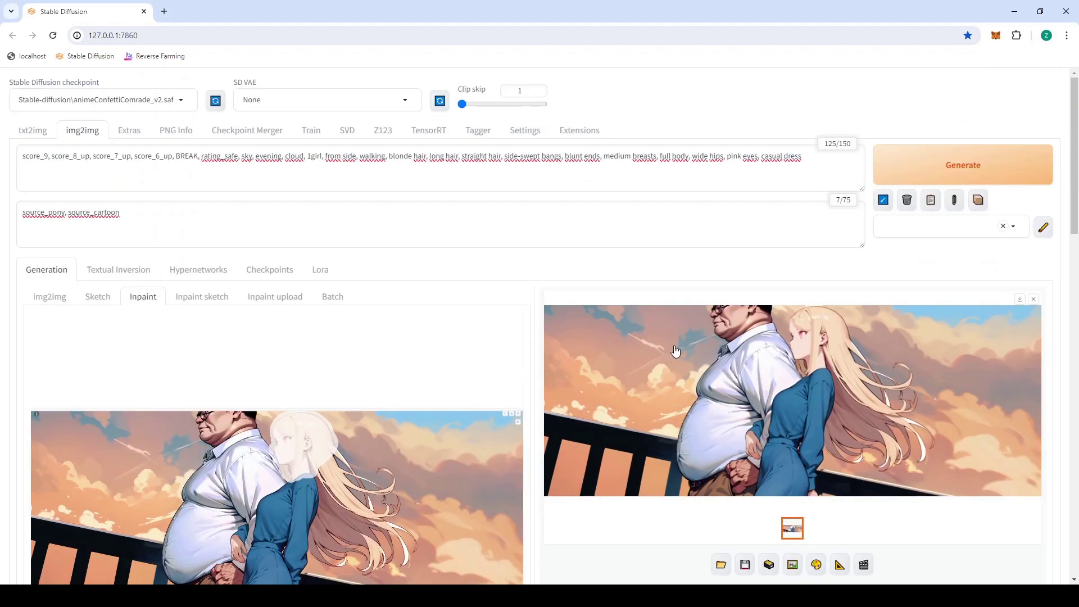
{"action": "left_click", "coordinate": [995, 166]}
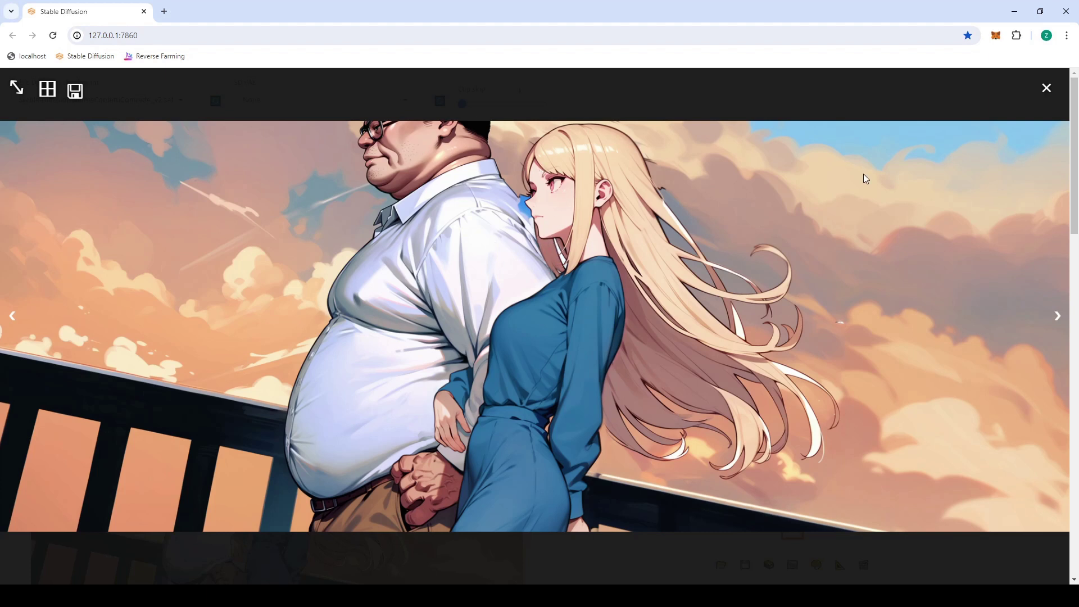
{"action": "left_click", "coordinate": [1046, 89]}
- Repaint the mask over the woman's face and head and generate a new inpaint, inspecting the result enlarged
{"action": "scroll", "coordinate": [296, 351], "scroll_direction": "down", "scroll_amount": 1}
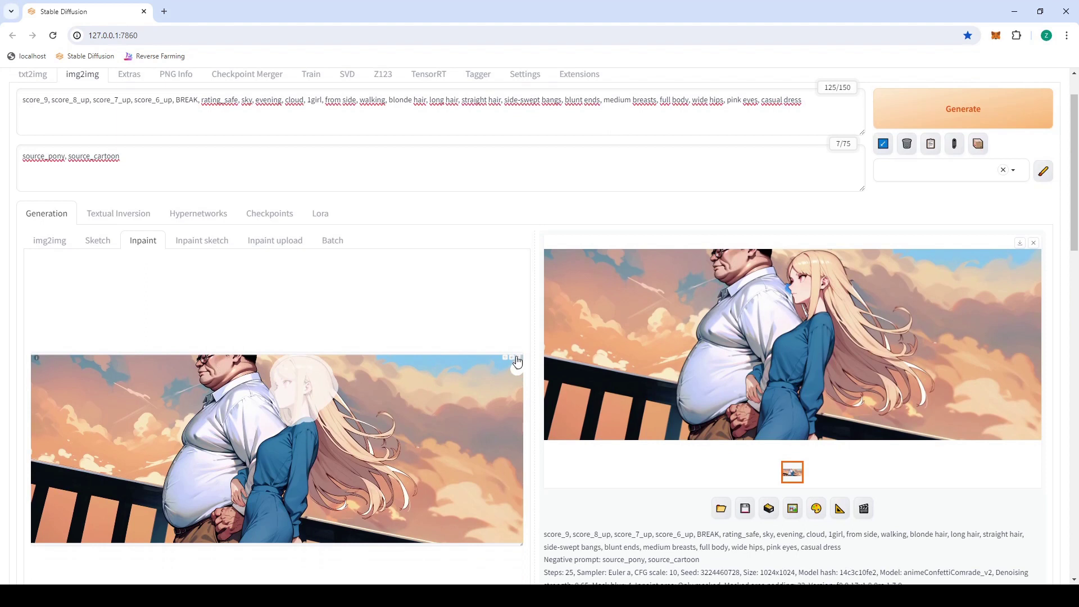
{"action": "left_click_drag", "start_coordinate": [288, 398], "coordinate": [286, 388]}
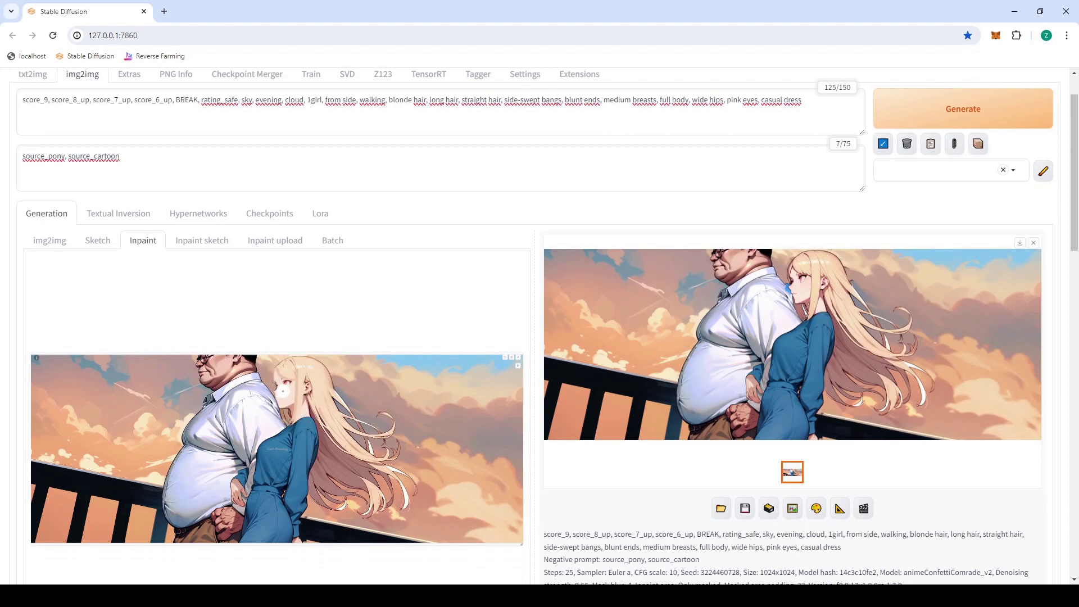
{"action": "mouse_move", "coordinate": [276, 382]}
{"action": "left_mouse_down"}
{"action": "mouse_move", "coordinate": [300, 359]}
{"action": "mouse_move", "coordinate": [325, 370]}
{"action": "mouse_move", "coordinate": [332, 387]}
{"action": "mouse_move", "coordinate": [294, 416]}
{"action": "left_mouse_up"}
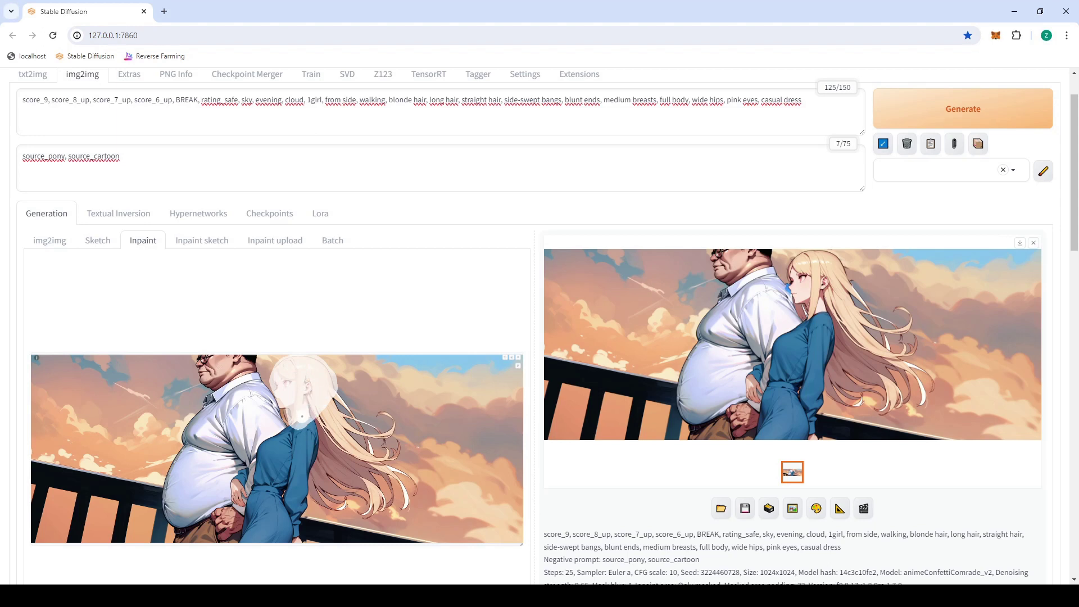
{"action": "left_click", "coordinate": [956, 105]}
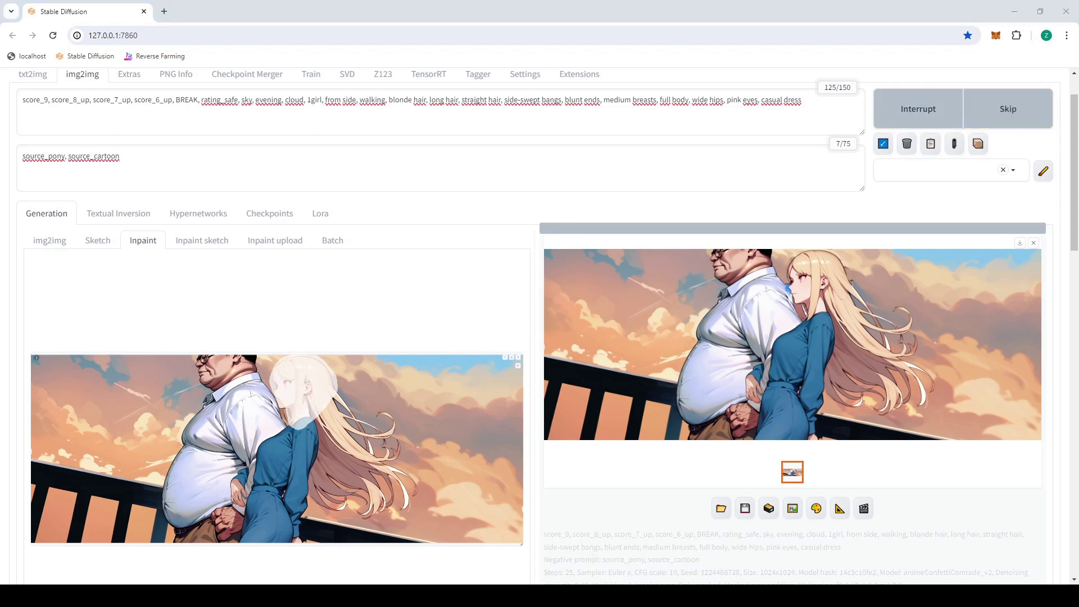
{"action": "left_click", "coordinate": [960, 360]}
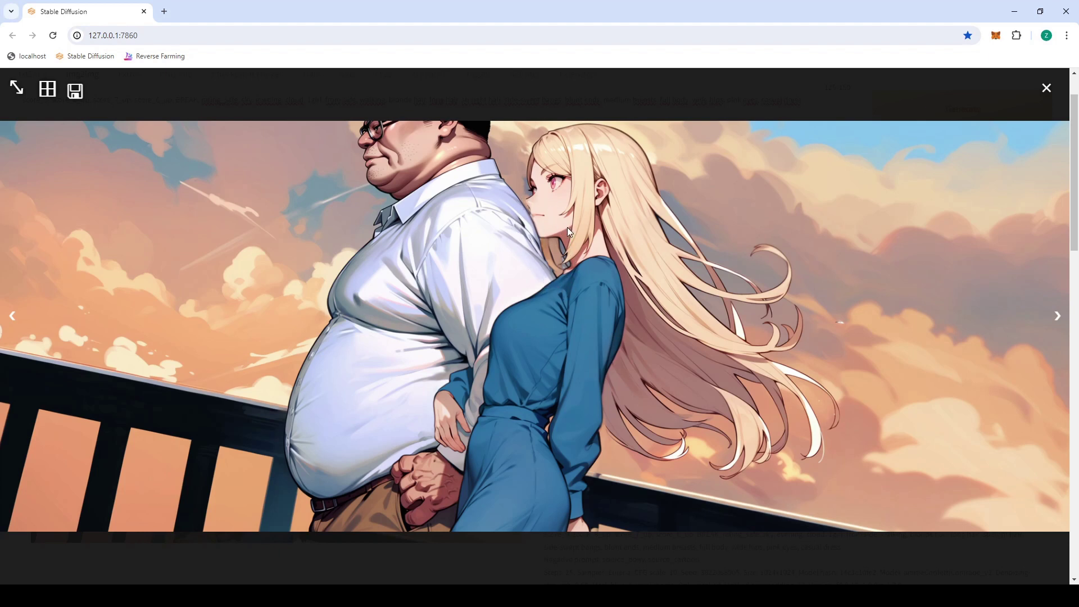
{"action": "left_click", "coordinate": [1046, 88]}
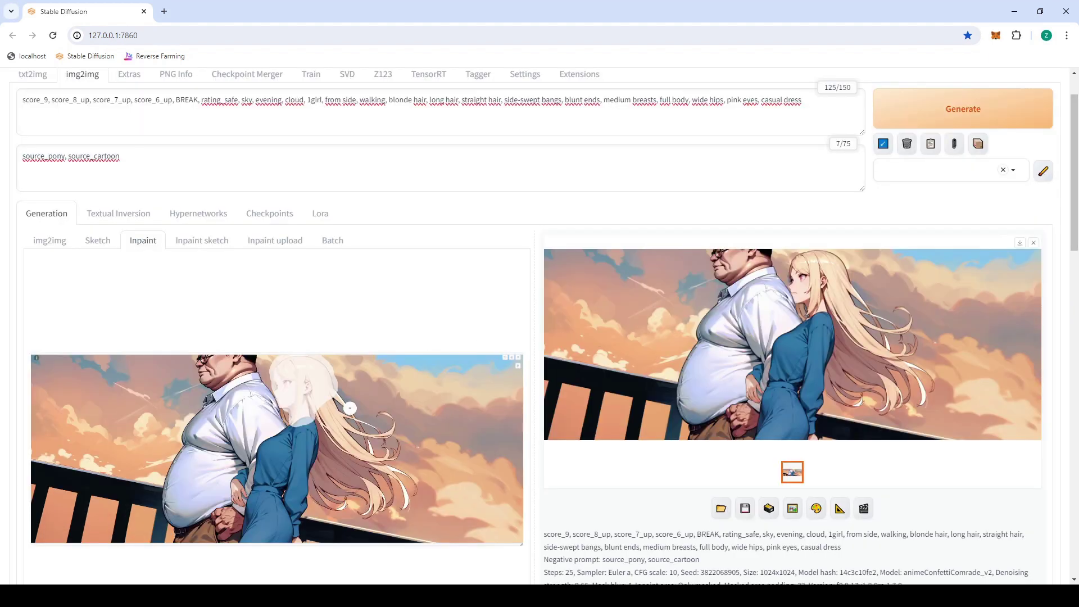
- Replace the inpaint source with the latest generated image and mask the small area just below the woman's chin
{"action": "left_click", "coordinate": [511, 358]}
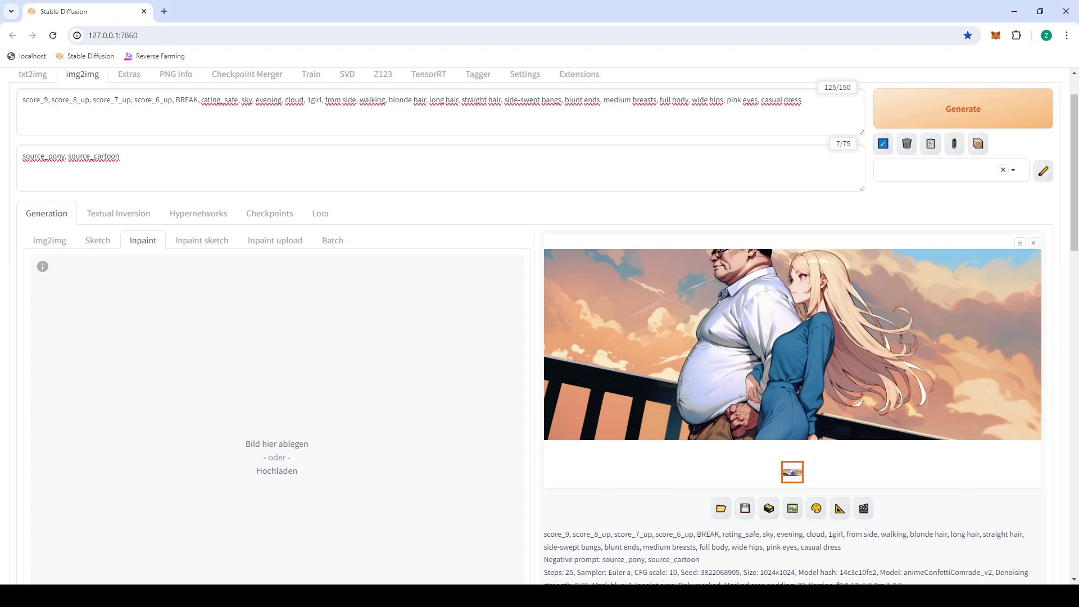
{"action": "left_click_drag", "start_coordinate": [8, 11], "coordinate": [342, 483]}
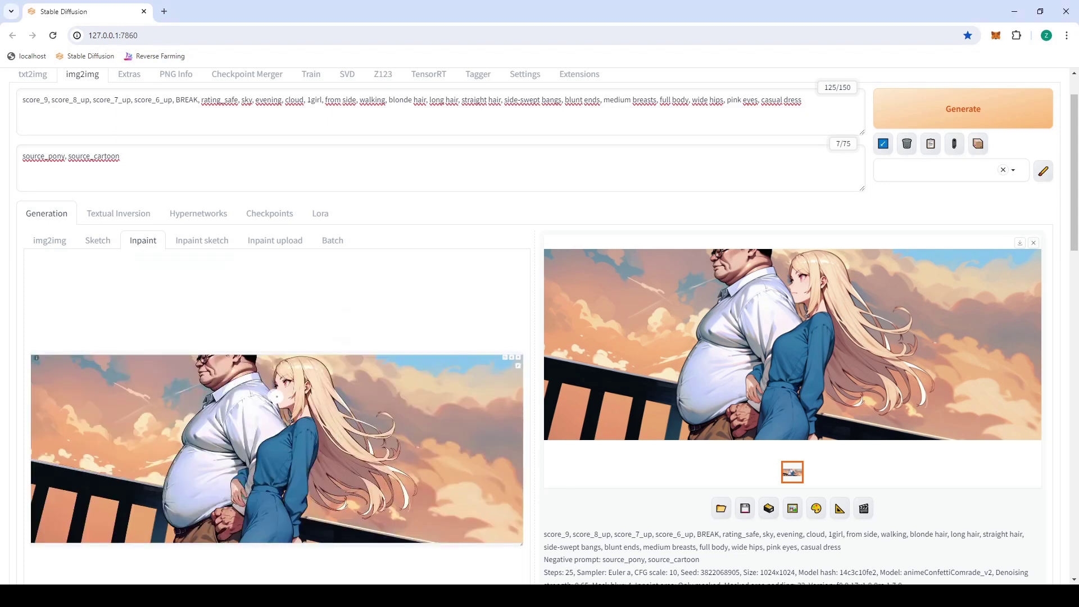
{"action": "left_click_drag", "start_coordinate": [286, 418], "coordinate": [280, 402]}
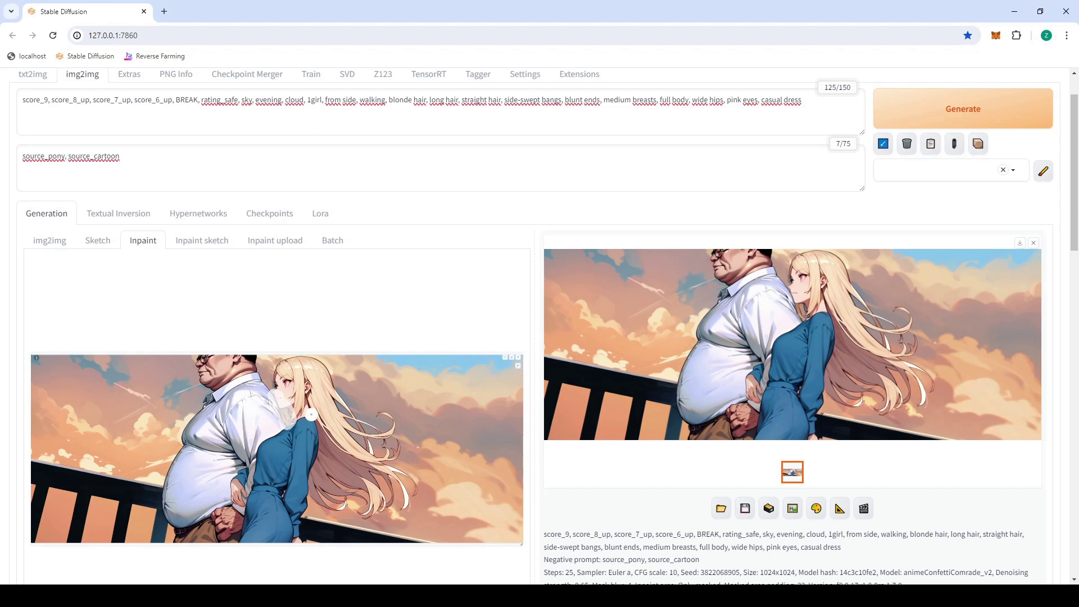
- Set the denoising strength to 0.5 and generate an inpaint of the small masked area below the chin
{"action": "scroll", "coordinate": [315, 413], "scroll_direction": "down", "scroll_amount": 1}
{"action": "scroll", "coordinate": [318, 409], "scroll_direction": "down", "scroll_amount": 10}
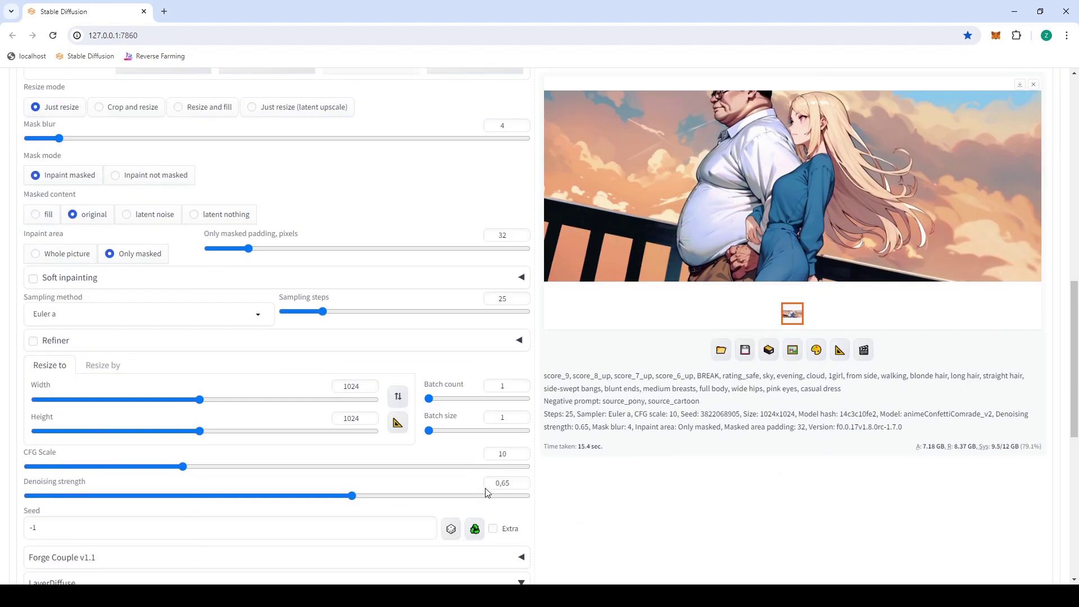
{"action": "double_click", "coordinate": [503, 483]}
{"action": "type", "text": "5"}
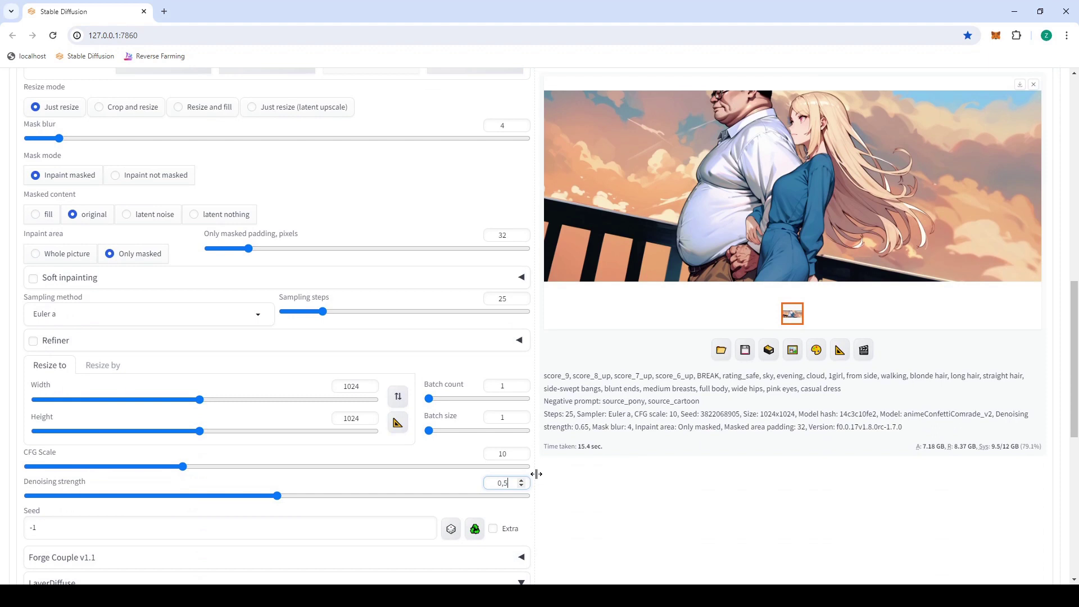
{"action": "scroll", "coordinate": [564, 458], "scroll_direction": "up", "scroll_amount": 12}
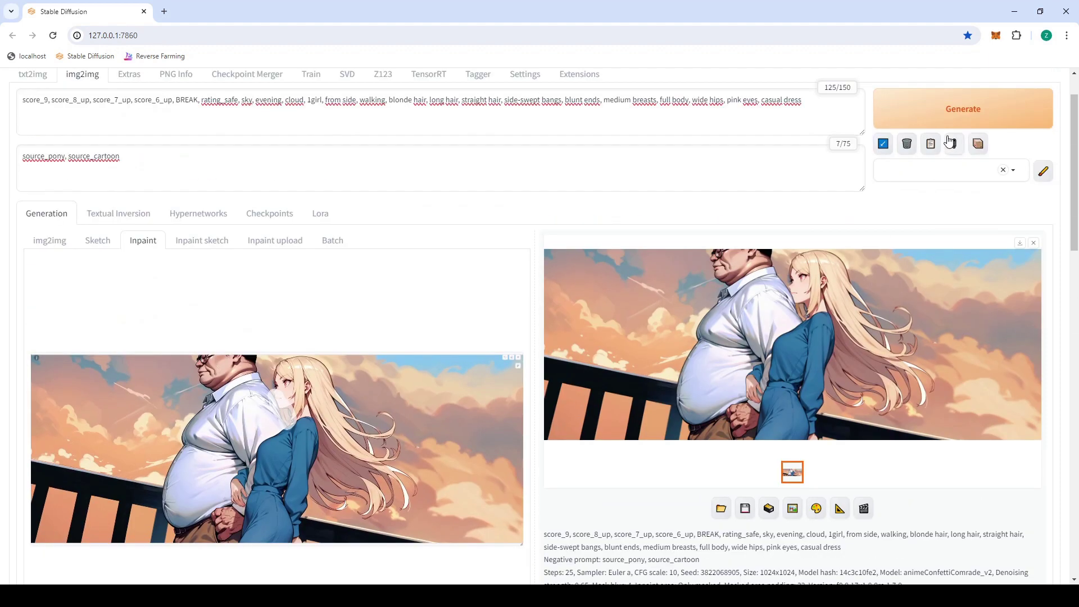
{"action": "left_click", "coordinate": [935, 110]}
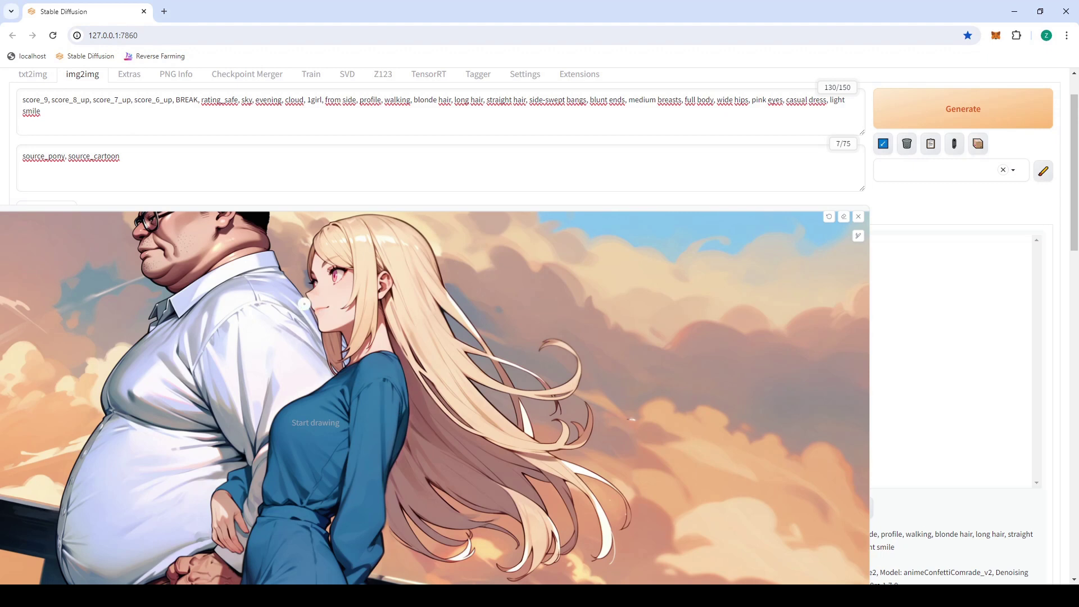
{"action": "left_click_drag", "start_coordinate": [305, 287], "coordinate": [303, 271]}
{"action": "left_click_drag", "start_coordinate": [341, 334], "coordinate": [345, 362]}
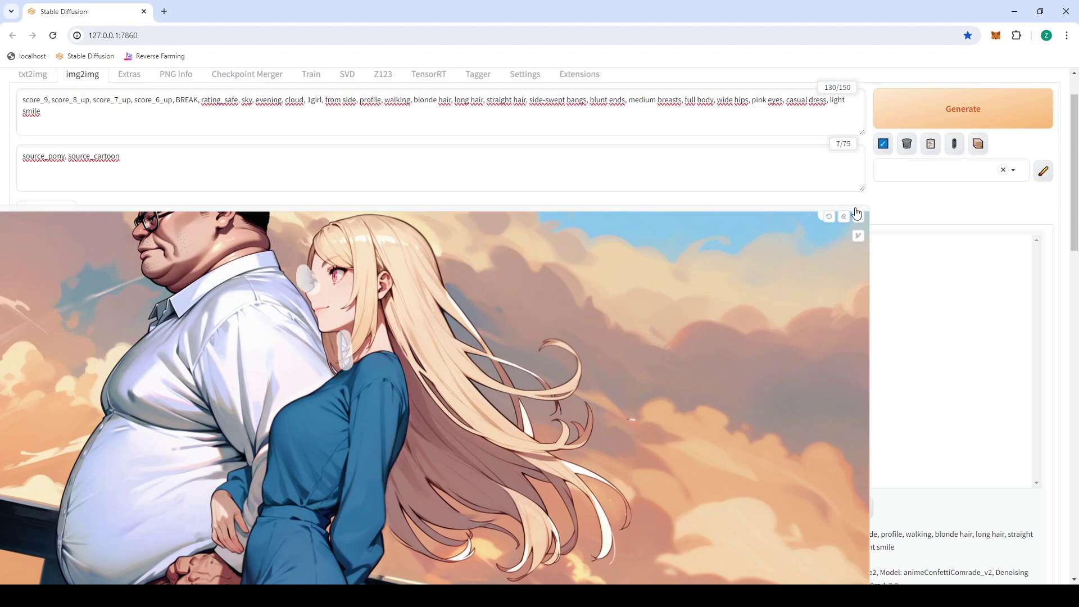
{"action": "left_click", "coordinate": [829, 218]}
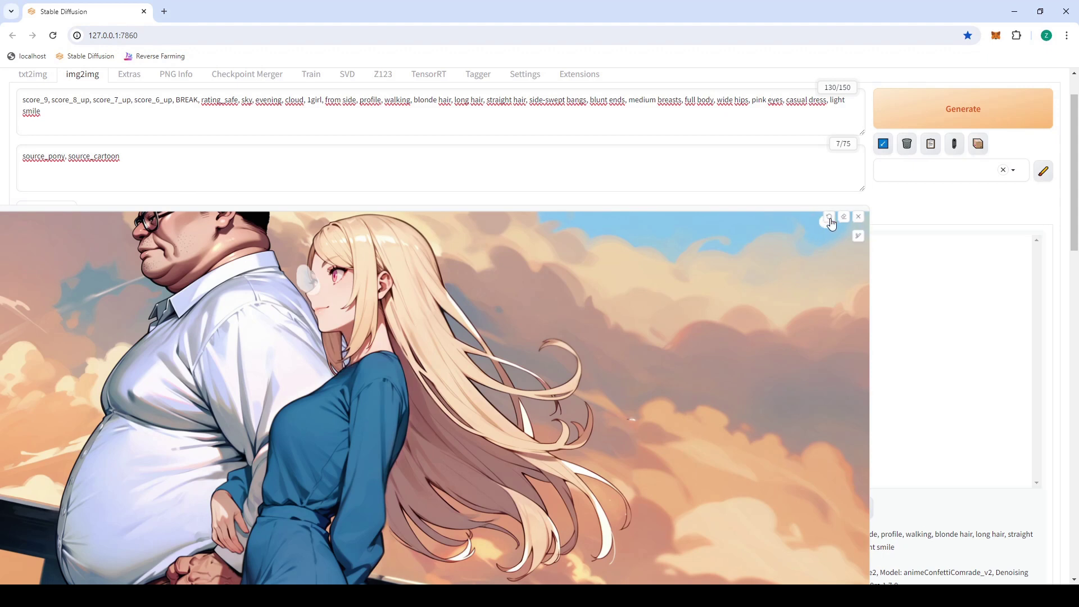
{"action": "left_click", "coordinate": [829, 218]}
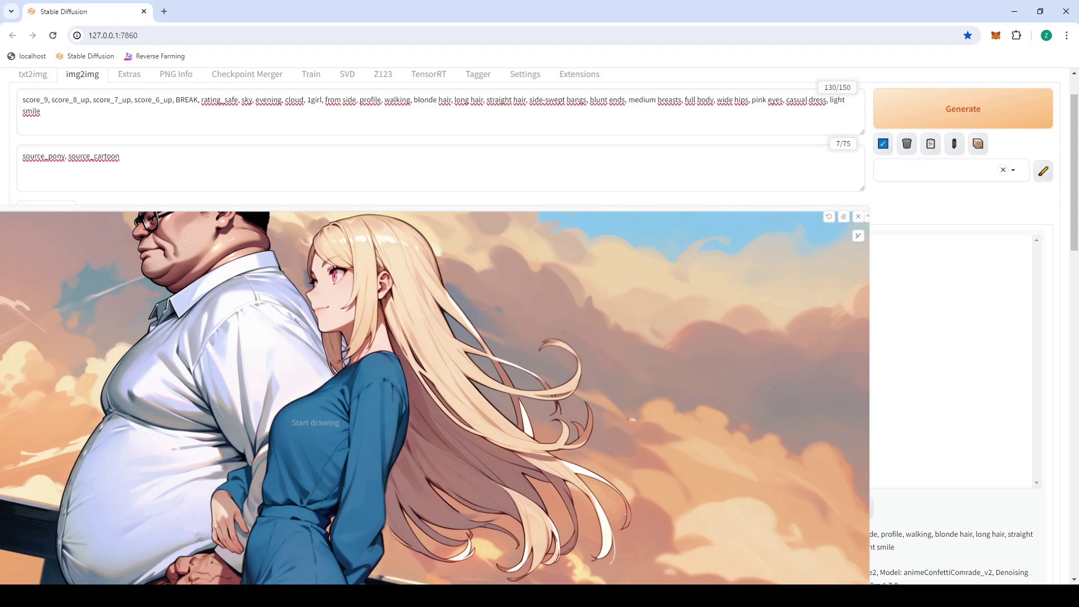
{"action": "left_click", "coordinate": [860, 218]}
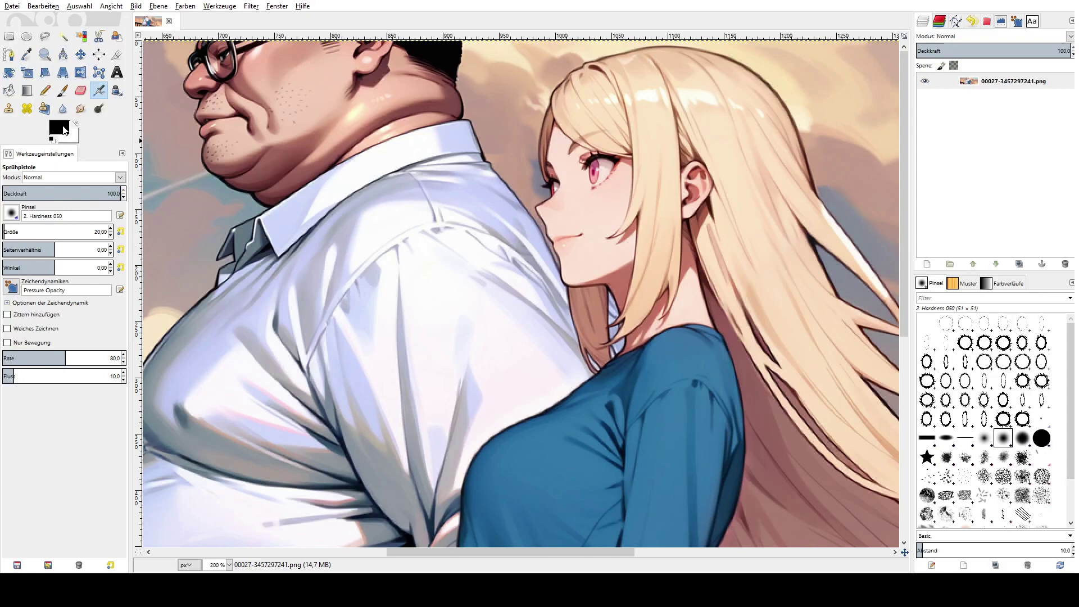
- In GIMP, sample the brownish sky colour beside the woman's face and set the airbrush mode to Farbe
{"action": "left_click", "coordinate": [534, 164], "text": "ctrl"}
{"action": "left_click", "coordinate": [40, 453]}
{"action": "key", "text": "Down"}
{"action": "key", "text": "Down"}
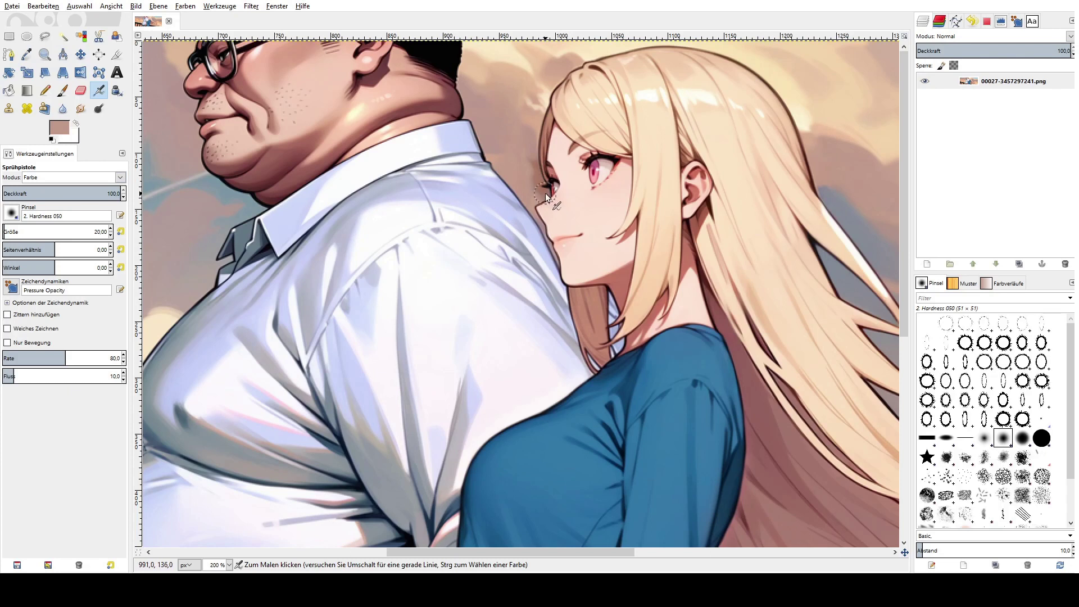
{"action": "scroll", "coordinate": [545, 194], "scroll_direction": "up", "scroll_amount": 3}
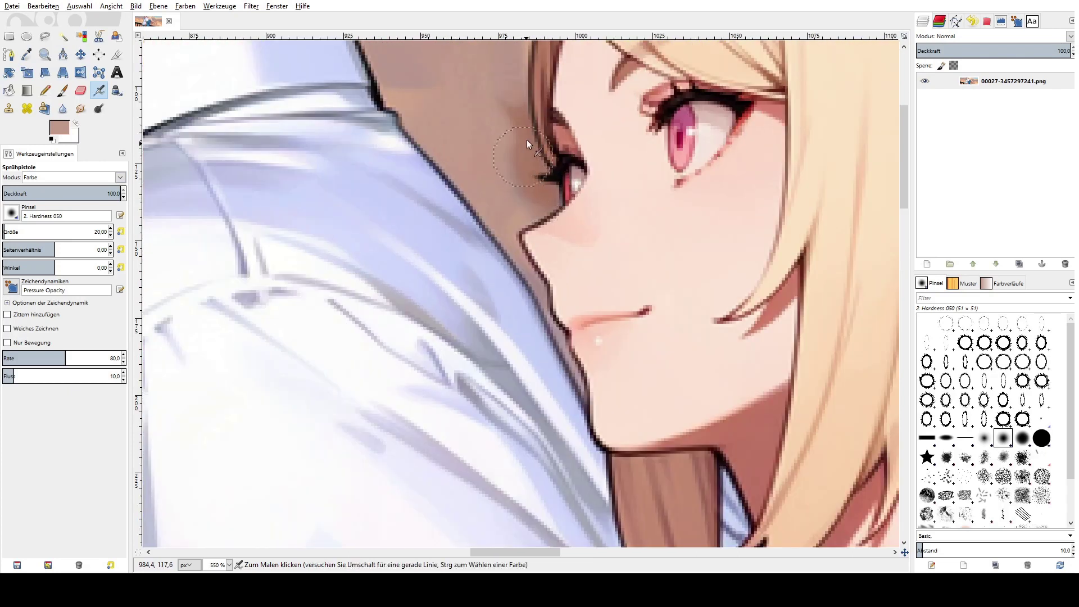
{"action": "scroll", "coordinate": [531, 187], "scroll_direction": "down", "scroll_amount": 5}
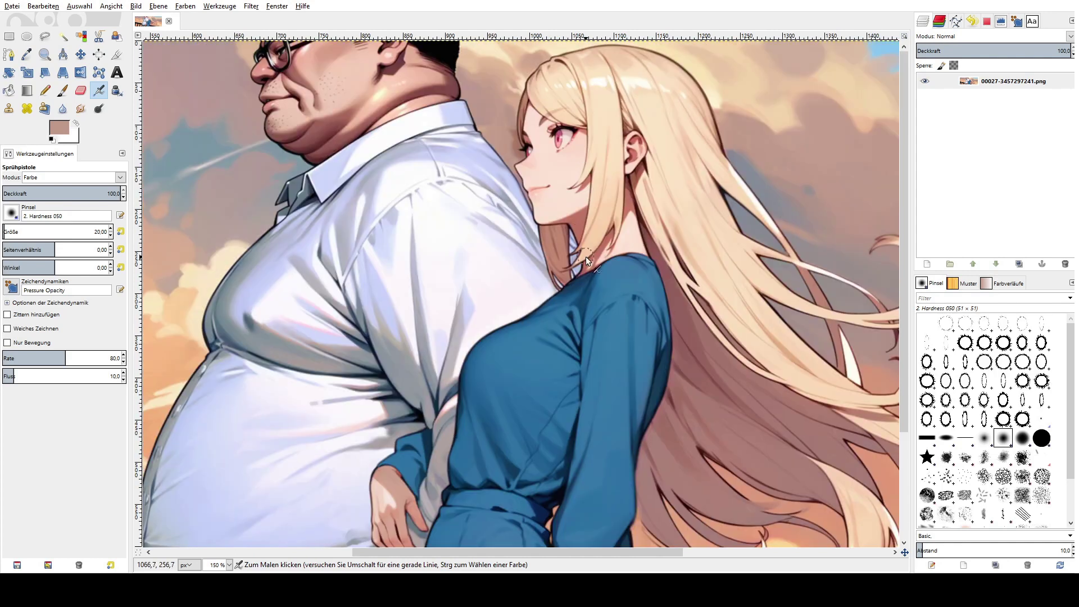
- Set the airbrush back to Normal mode with a brush size of 13 at the gap below the chin
{"action": "key", "text": "ctrl"}
{"action": "scroll", "coordinate": [574, 241], "scroll_direction": "up", "scroll_amount": 2}
{"action": "scroll", "coordinate": [37, 179], "scroll_direction": "up", "scroll_amount": 10}
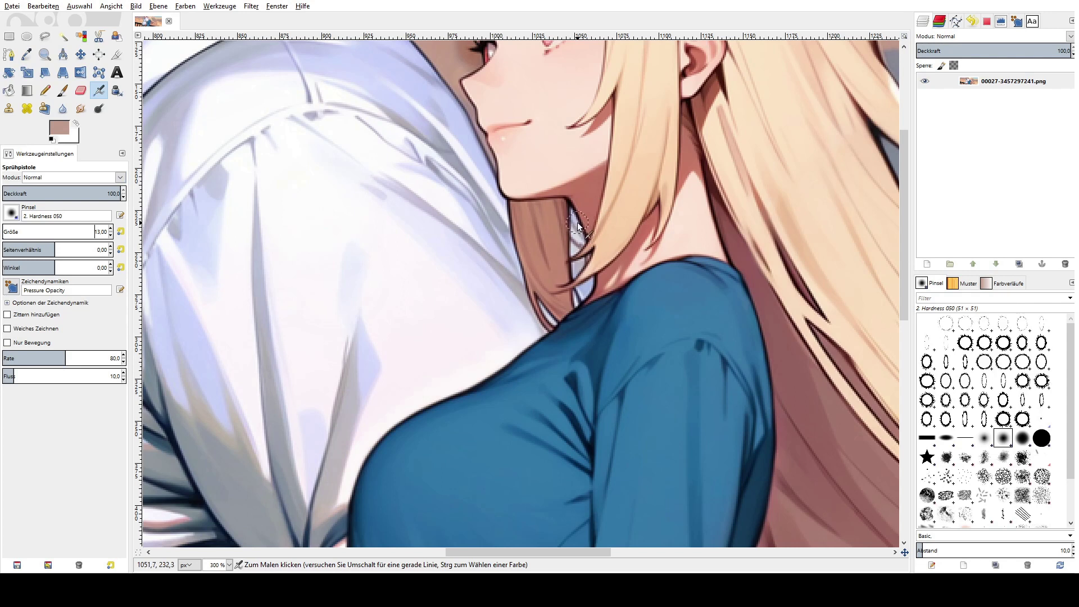
{"action": "scroll", "coordinate": [572, 233], "scroll_direction": "up", "scroll_amount": 2}
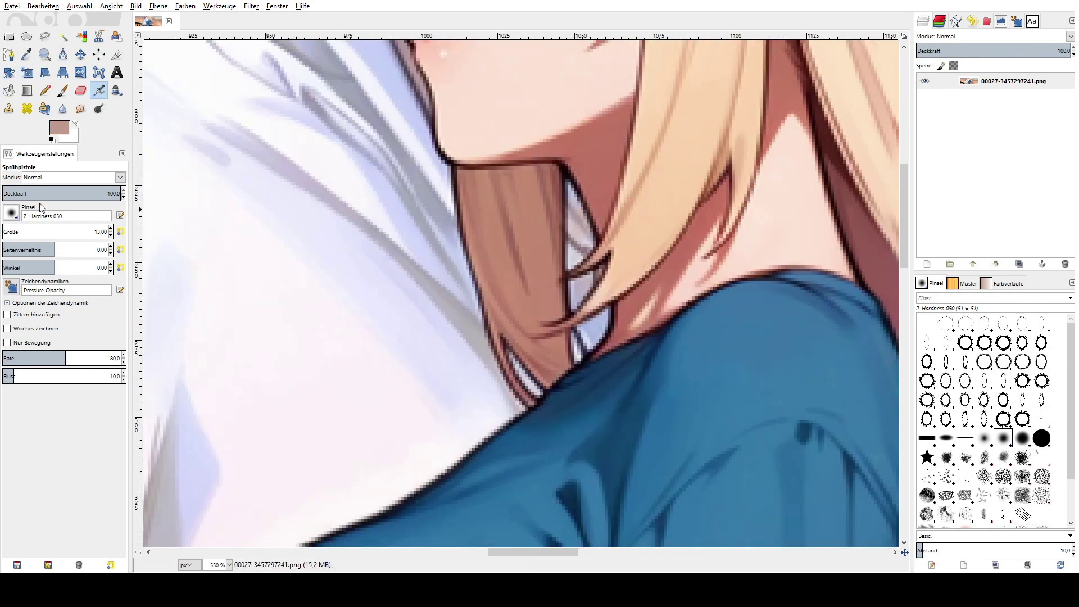
- Outline the upper and middle white gaps between the front hair strand and the woman's neck with Free Select, combining both areas
{"action": "left_click", "coordinate": [45, 36]}
{"action": "left_click", "coordinate": [566, 173]}
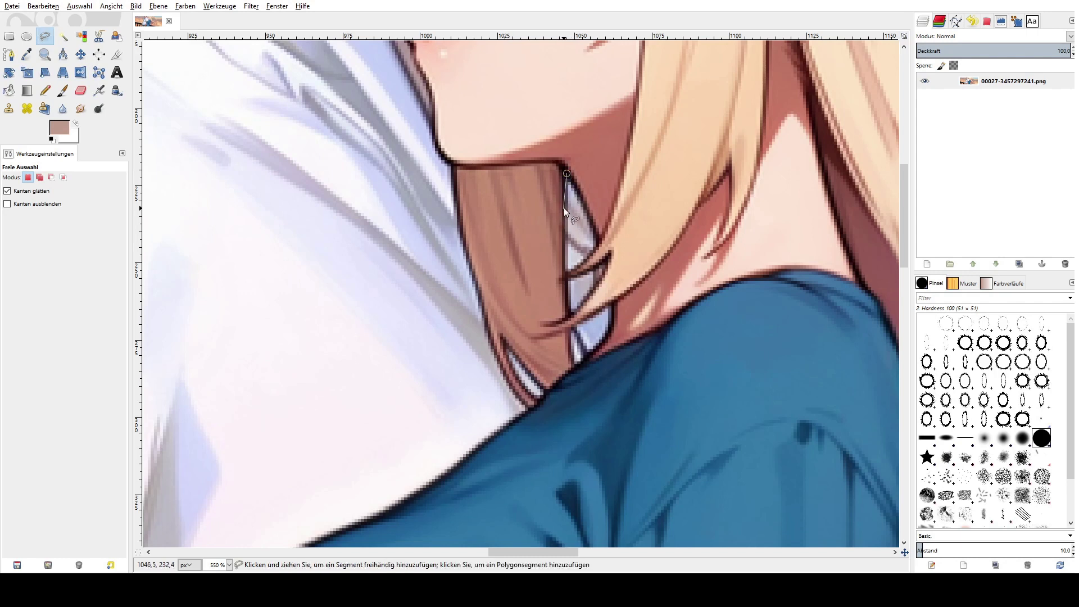
{"action": "left_click", "coordinate": [566, 270]}
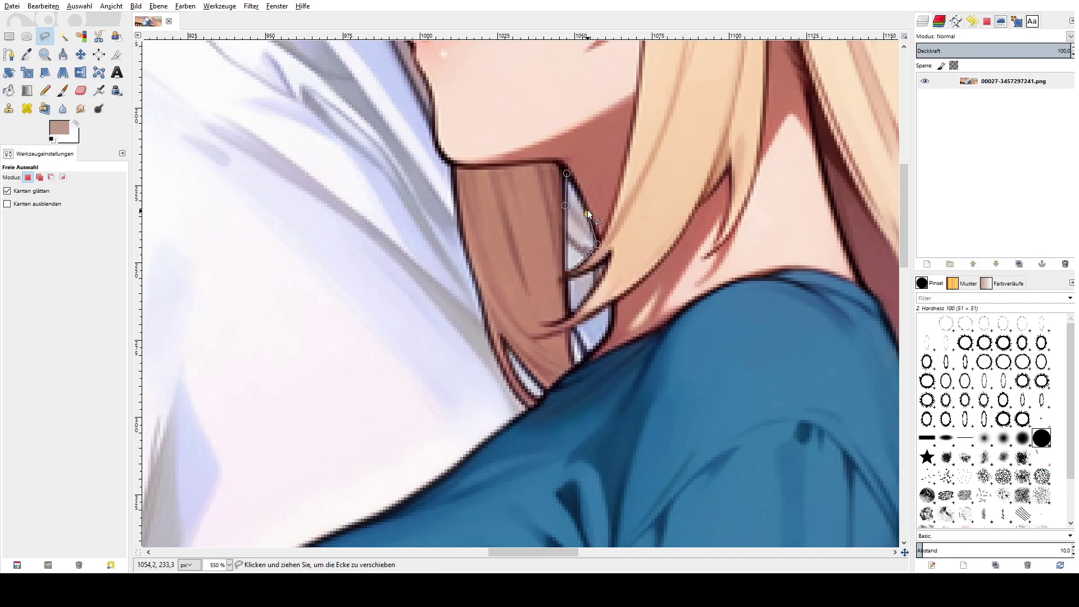
{"action": "double_click", "coordinate": [566, 175]}
{"action": "left_click", "coordinate": [566, 279], "text": "shift"}
{"action": "left_click", "coordinate": [583, 303]}
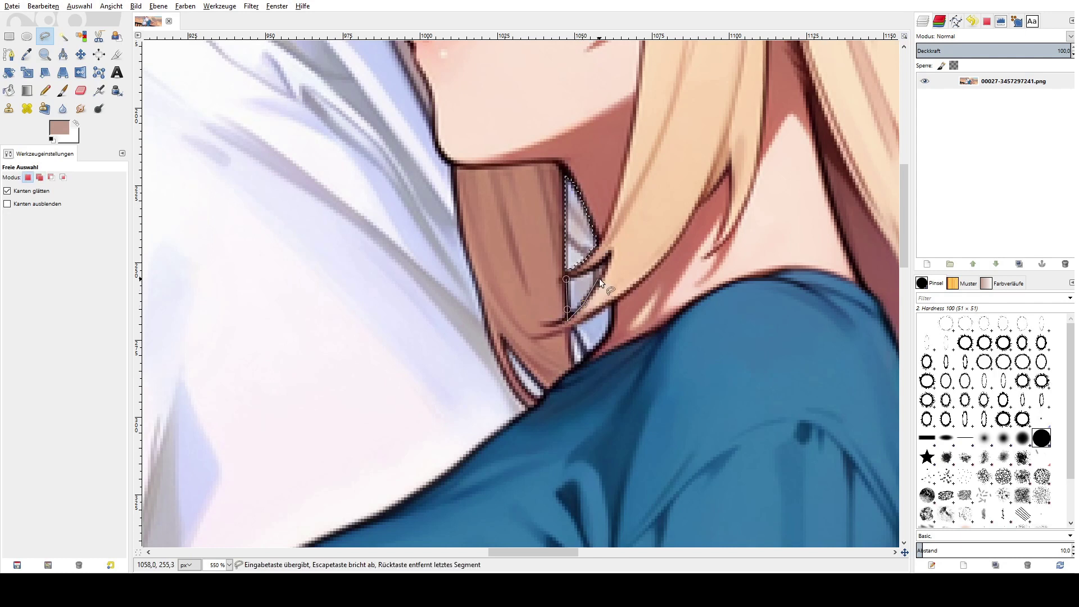
{"action": "left_click", "coordinate": [608, 259]}
{"action": "key", "text": "Return"}
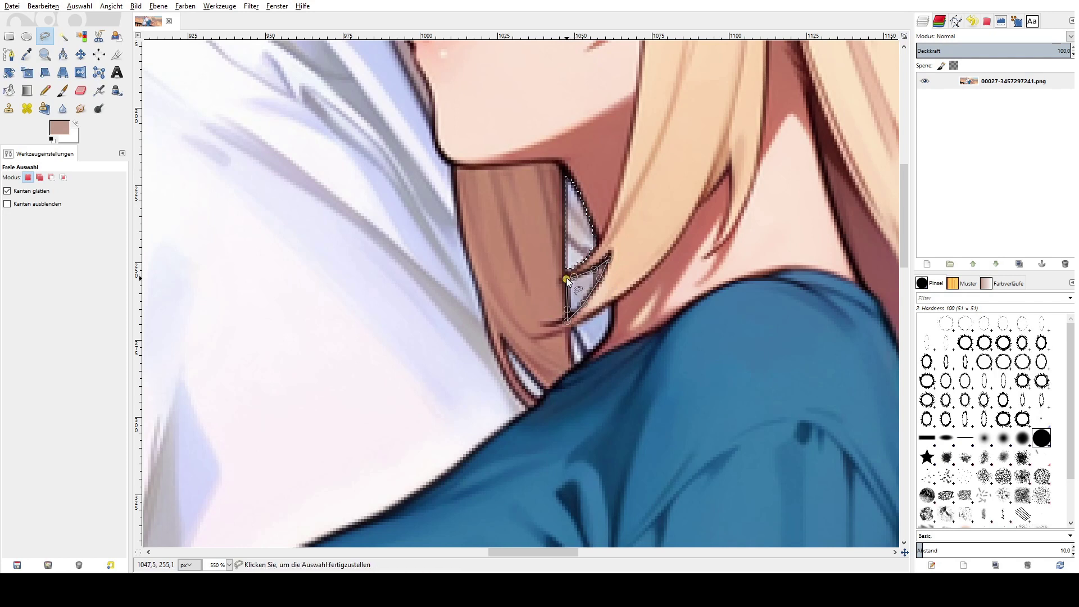
- Add the lowest gap, between the front hair strand and the dress collar, to the free selection
{"action": "left_click", "coordinate": [568, 328], "text": "shift"}
{"action": "left_click", "coordinate": [611, 303]}
{"action": "left_click", "coordinate": [595, 350]}
{"action": "left_click", "coordinate": [573, 364]}
{"action": "left_click", "coordinate": [569, 344]}
{"action": "left_click", "coordinate": [569, 329]}
- Paint the selected gaps in the sampled brownish colour using the Paintbrush in Nur Abdunkeln (darken only) mode
{"action": "key", "text": "p"}
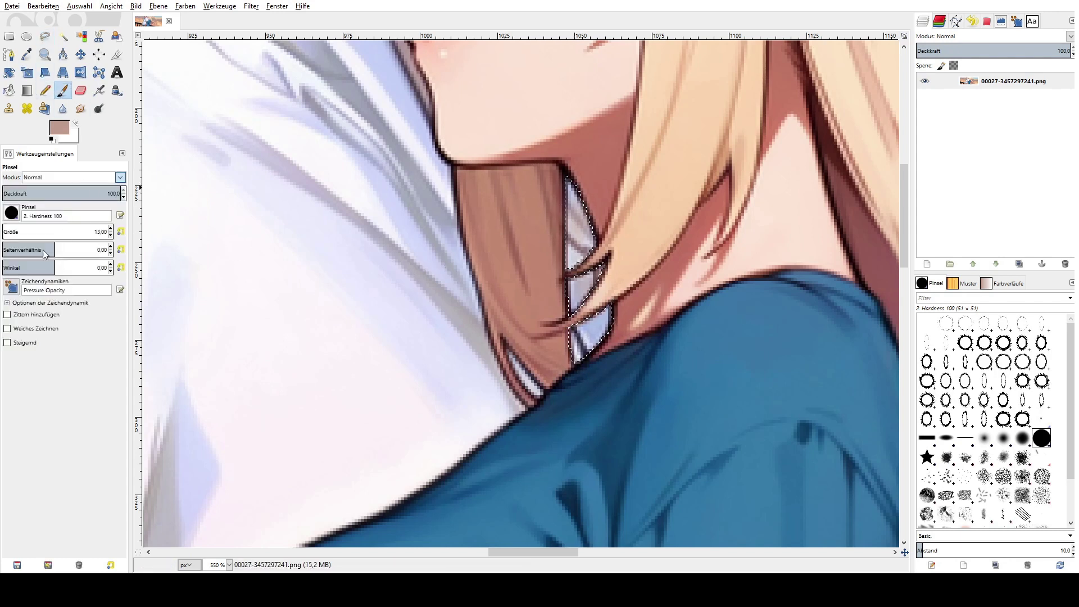
{"action": "scroll", "coordinate": [68, 177], "scroll_direction": "down", "scroll_amount": 12}
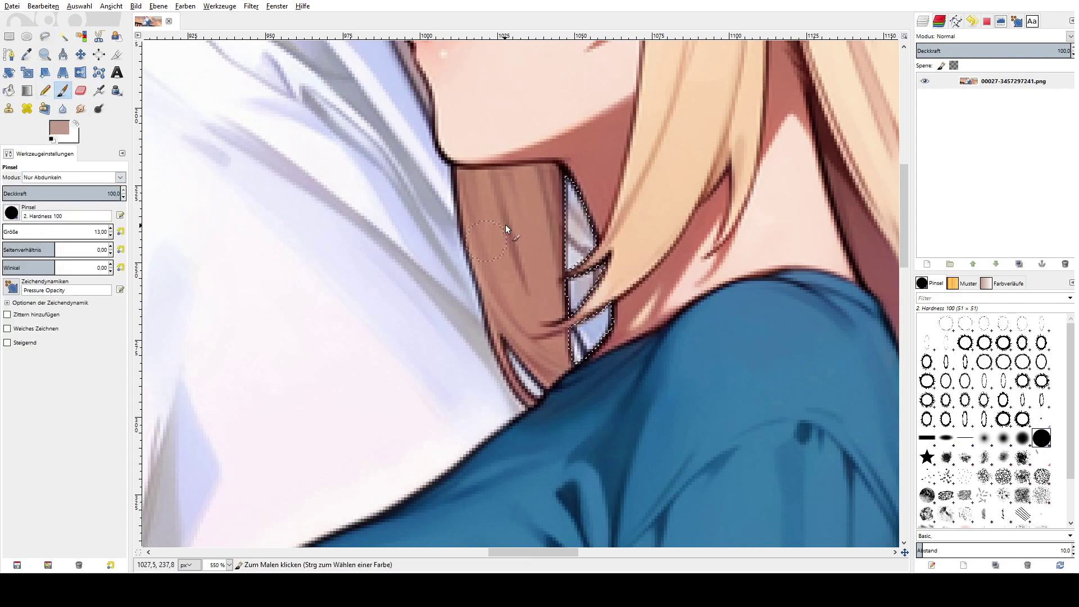
{"action": "left_click_drag", "start_coordinate": [558, 201], "coordinate": [568, 273]}
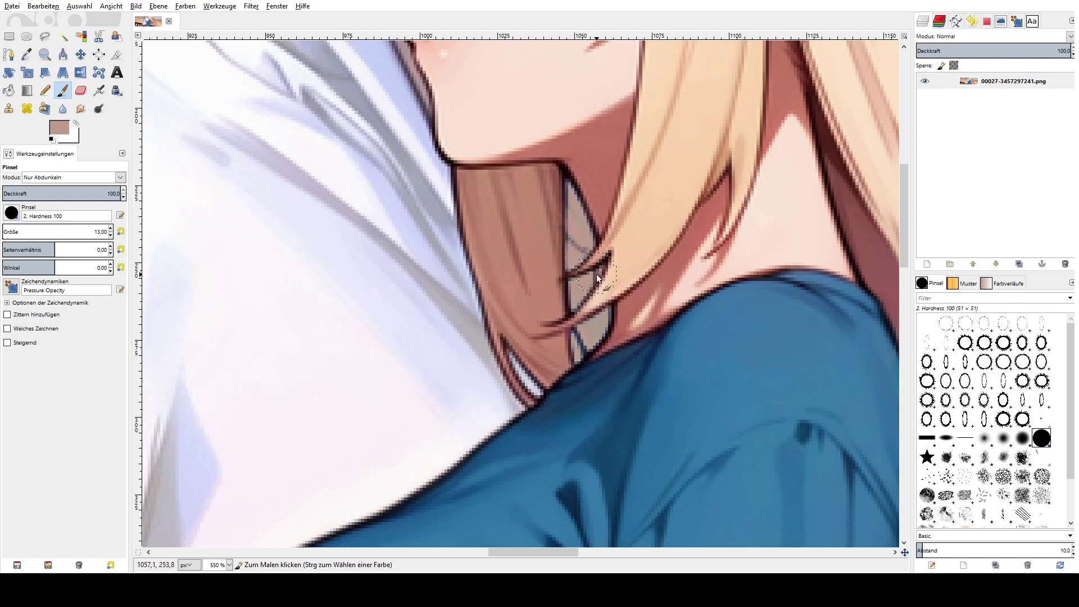
- Paint over the leftover lines in the selected gaps in Normal mode with brush size 6 and opacity 42.7
{"action": "scroll", "coordinate": [118, 177], "scroll_direction": "up", "scroll_amount": 12}
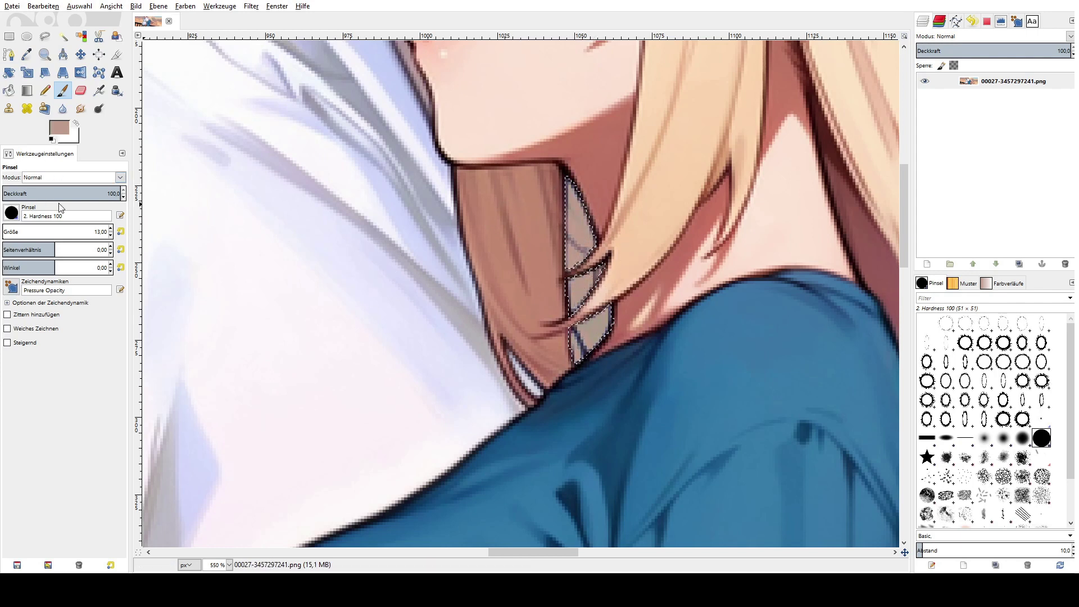
{"action": "scroll", "coordinate": [564, 224], "scroll_direction": "down", "scroll_amount": 4}
{"action": "scroll", "coordinate": [575, 241], "scroll_direction": "up", "scroll_amount": 3}
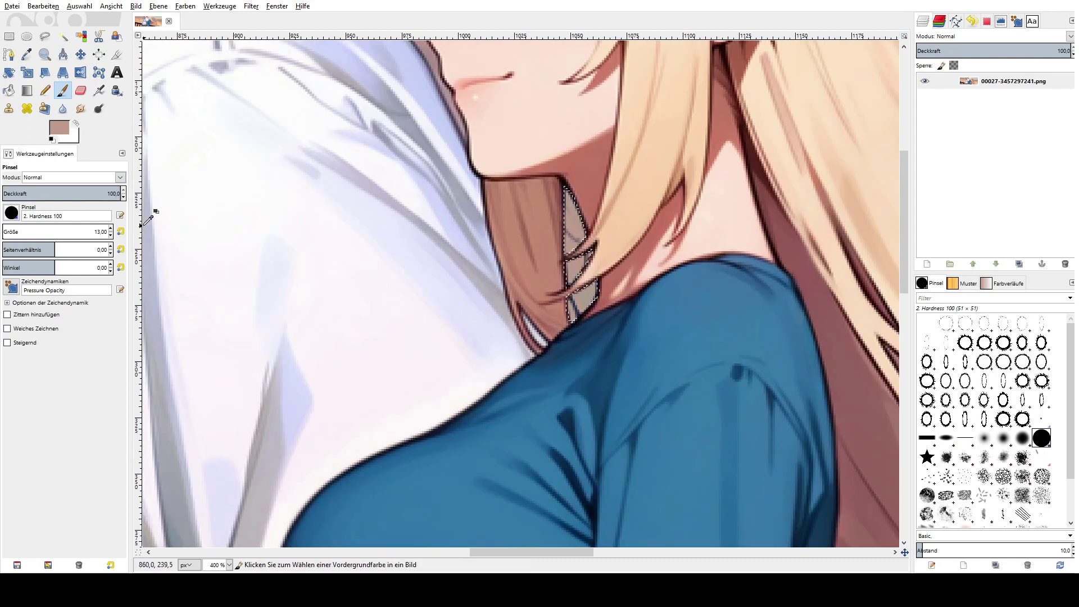
{"action": "scroll", "coordinate": [37, 232], "scroll_direction": "down", "scroll_amount": 7}
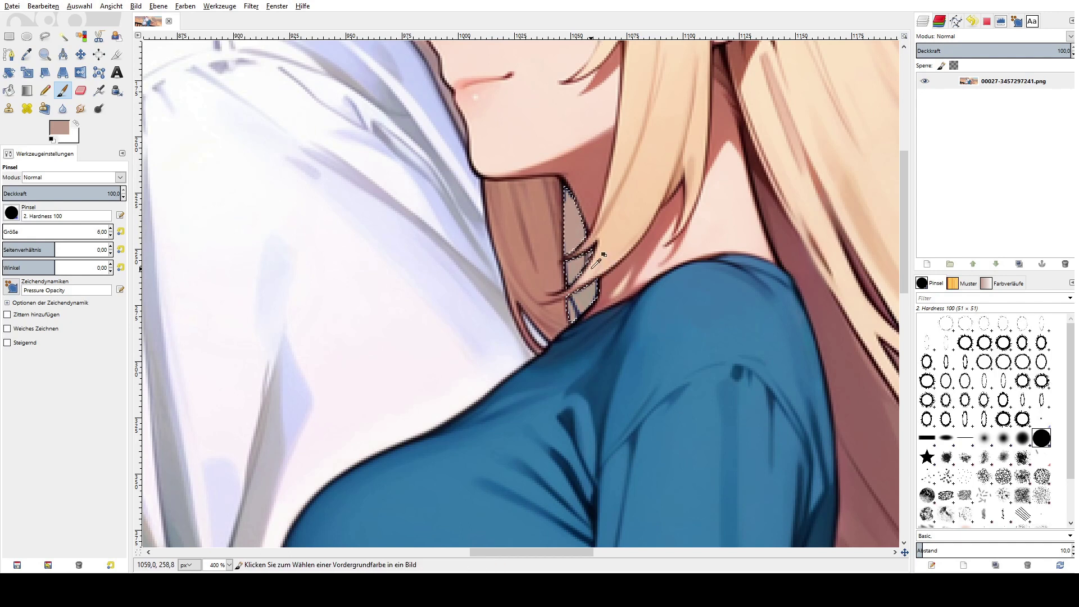
{"action": "left_click", "coordinate": [52, 193]}
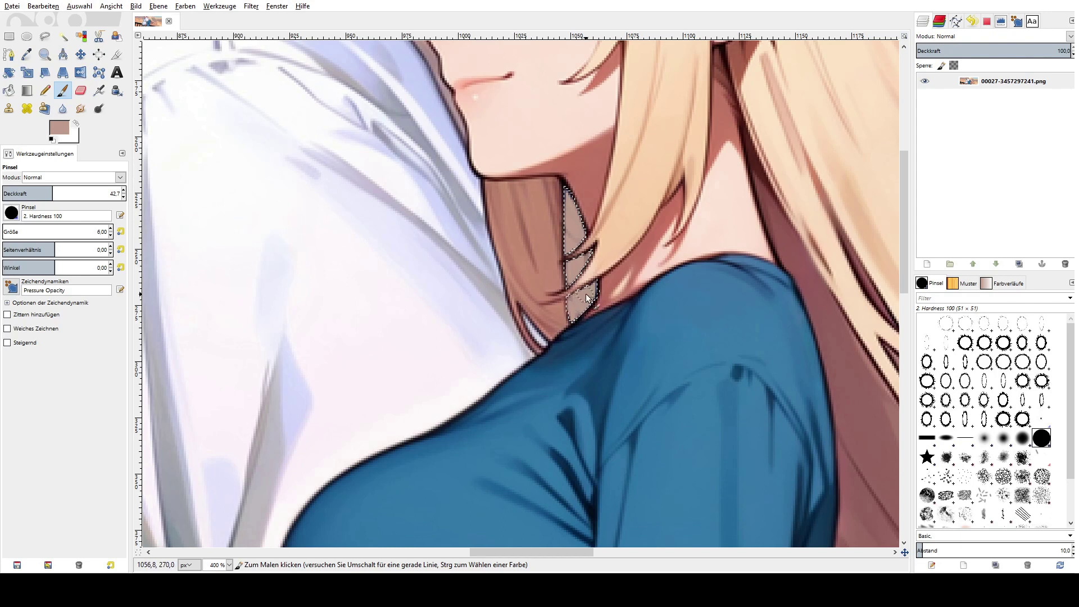
- Examine the retouched gaps between the hair and neck, both close up and against the whole picture
{"action": "scroll", "coordinate": [639, 214], "scroll_direction": "down", "scroll_amount": 5}
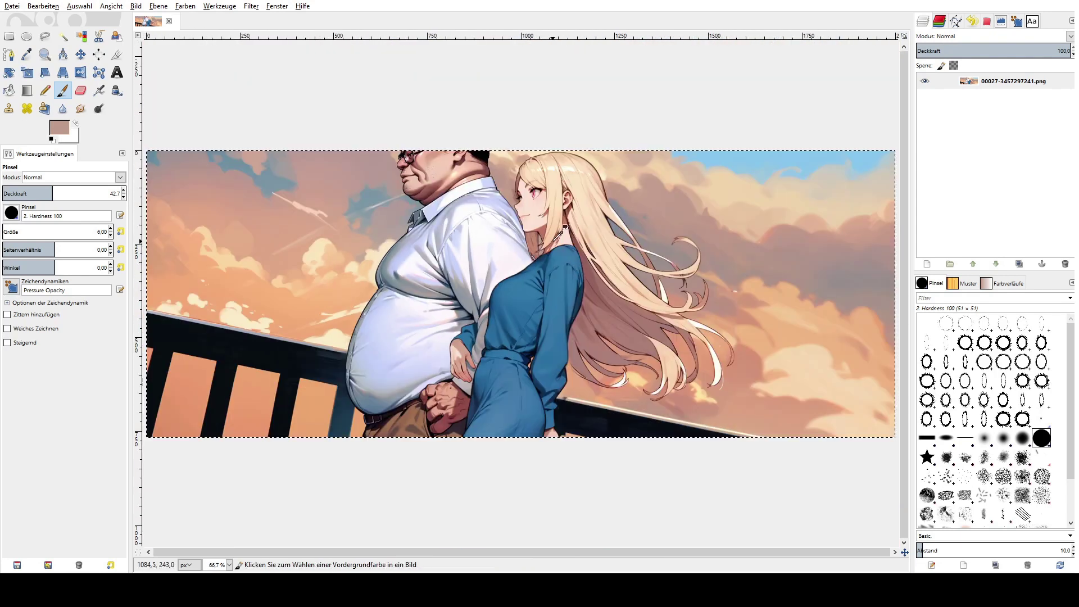
{"action": "scroll", "coordinate": [565, 225], "scroll_direction": "up", "scroll_amount": 6}
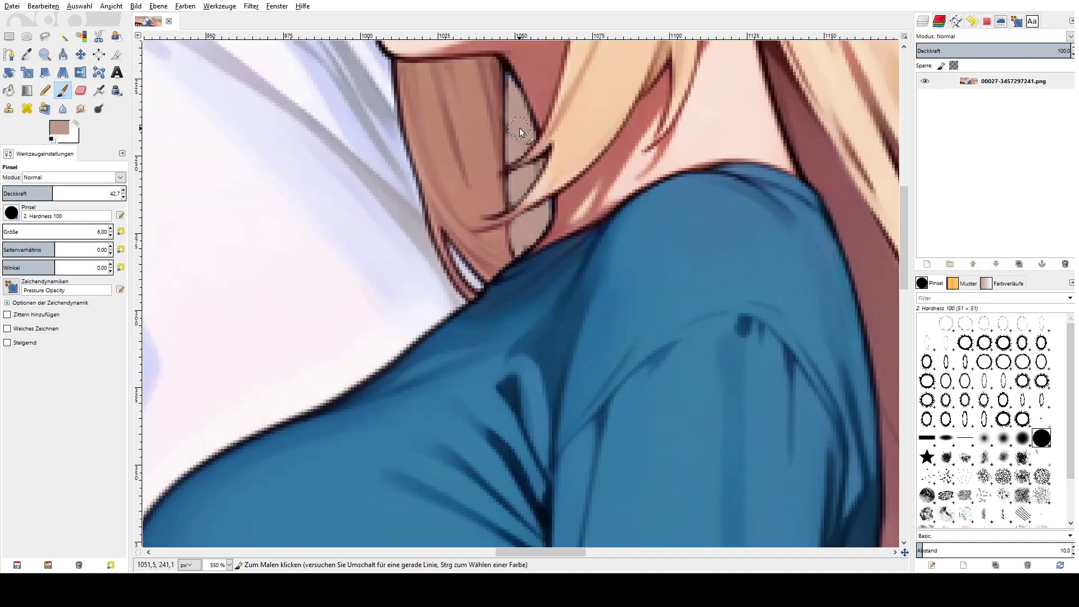
{"action": "scroll", "coordinate": [517, 130], "scroll_direction": "down", "scroll_amount": 6}
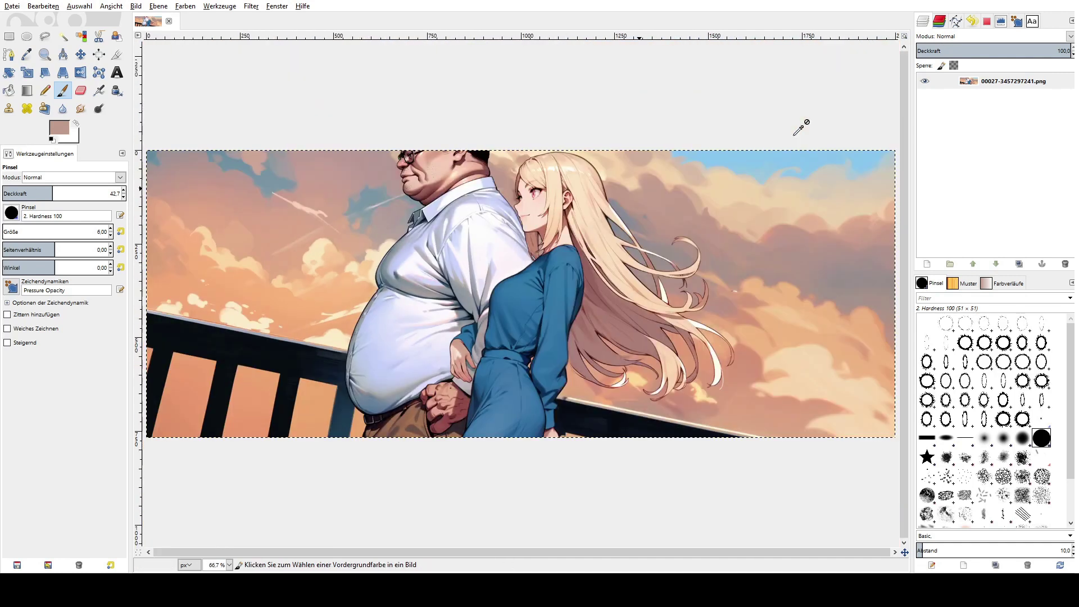
{"action": "scroll", "coordinate": [525, 238], "scroll_direction": "up", "scroll_amount": 5}
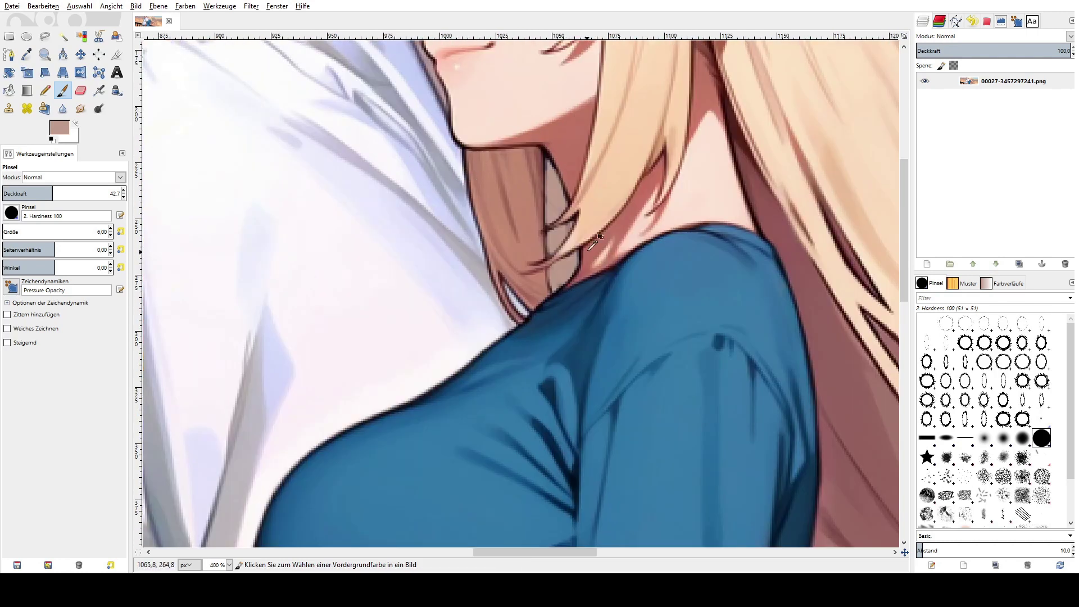
{"action": "scroll", "coordinate": [574, 284], "scroll_direction": "down", "scroll_amount": 2}
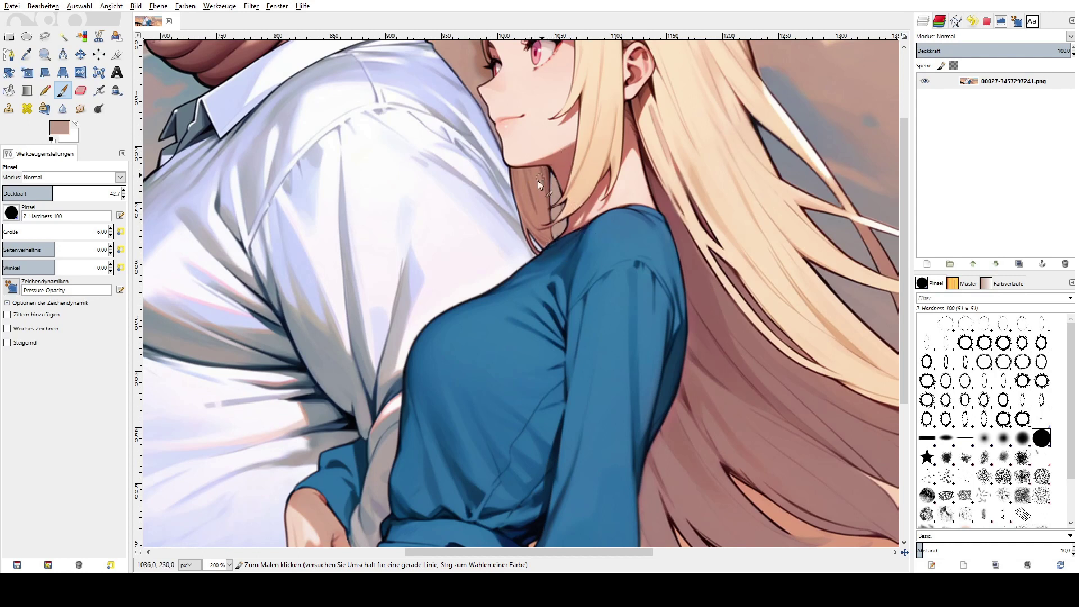
{"action": "scroll", "coordinate": [595, 235], "scroll_direction": "down", "scroll_amount": 2}
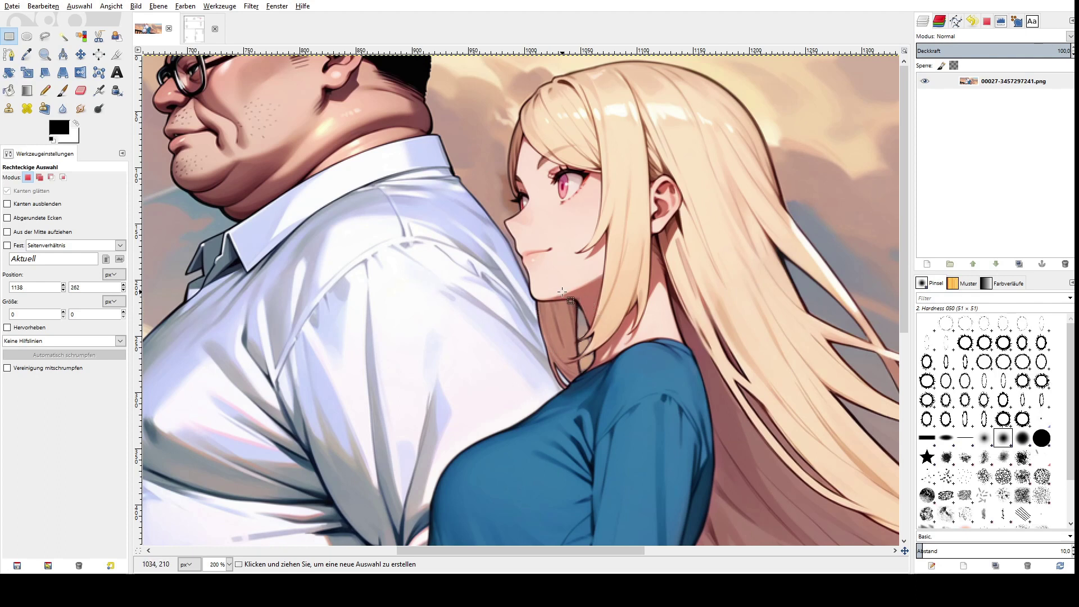
{"action": "scroll", "coordinate": [562, 293], "scroll_direction": "up", "scroll_amount": 1, "text": "ctrl"}
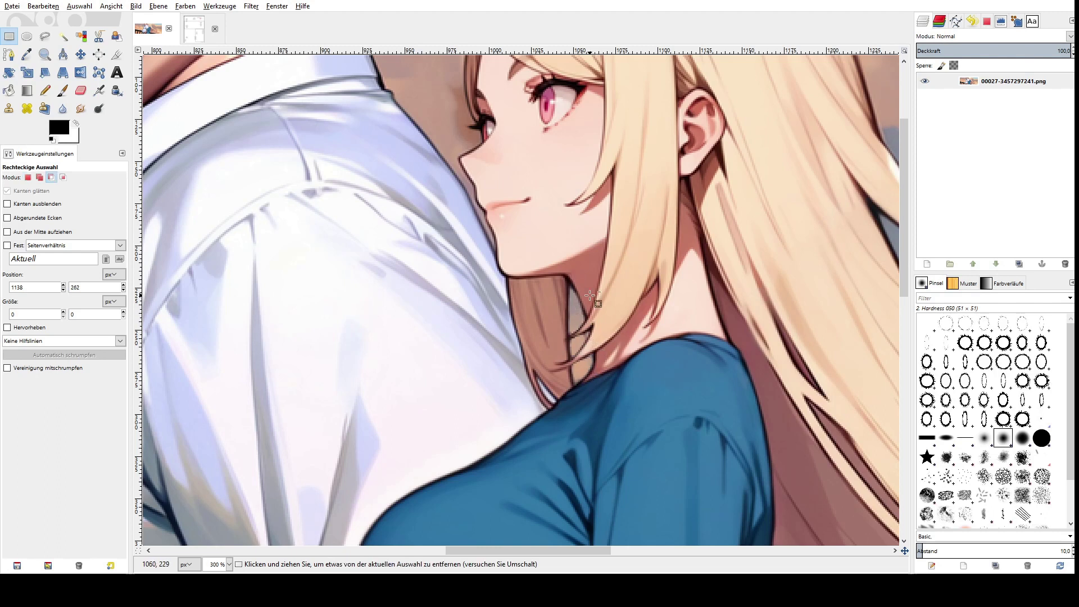
{"action": "scroll", "coordinate": [596, 325], "scroll_direction": "down", "scroll_amount": 1, "text": "ctrl"}
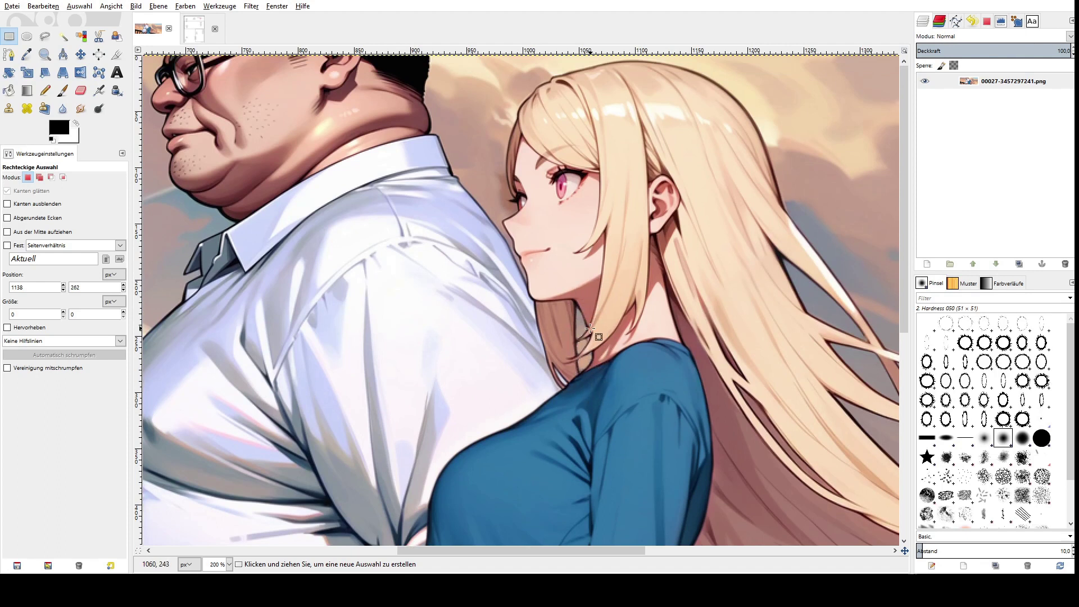
- Switch to the Paintbrush and set its mode to Nur Abdunkeln (darken only) for retouching around the hands
{"action": "scroll", "coordinate": [590, 326], "scroll_direction": "down", "scroll_amount": 5}
{"action": "scroll", "coordinate": [295, 375], "scroll_direction": "up", "scroll_amount": 1}
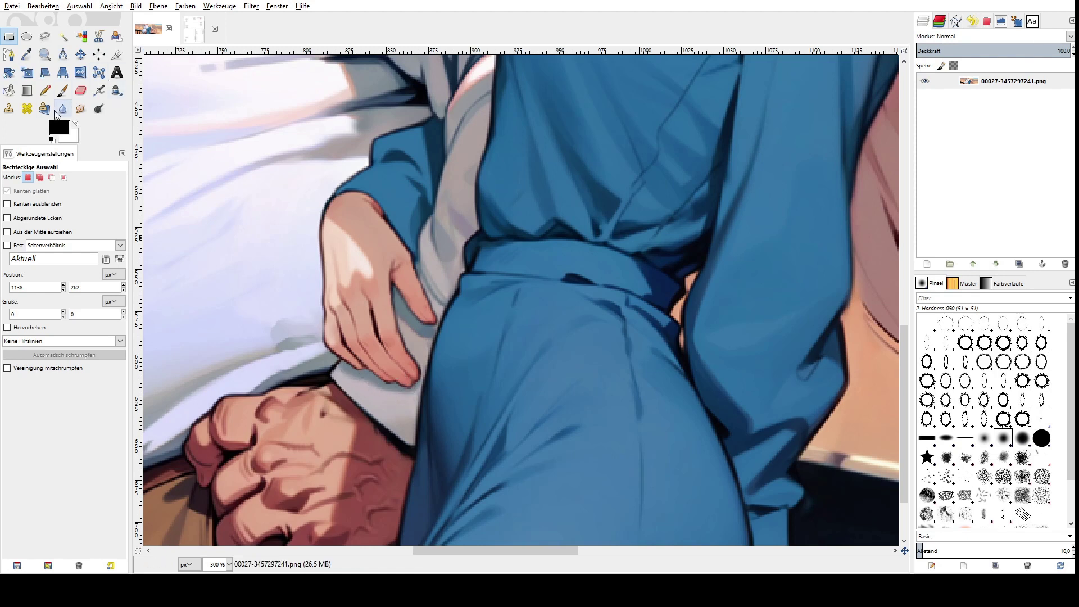
{"action": "key", "text": "p"}
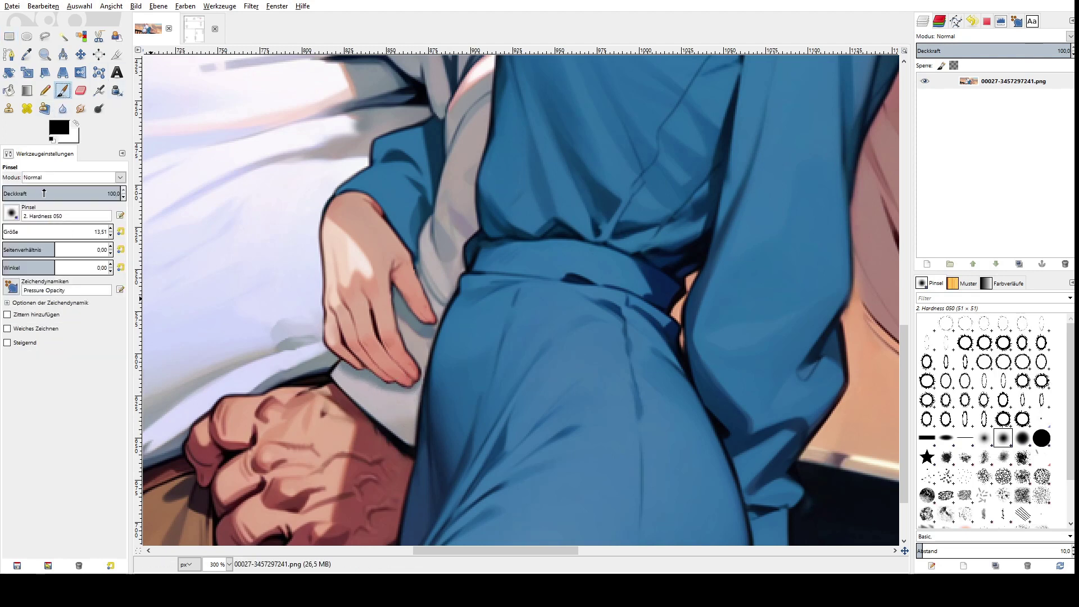
{"action": "left_click", "coordinate": [56, 306]}
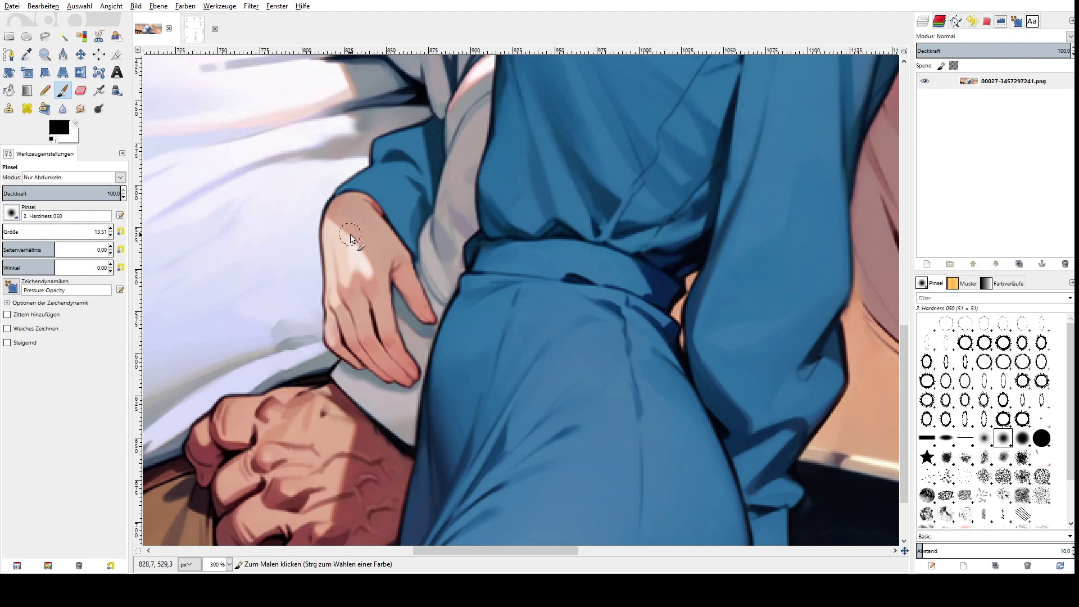
- Examine both hands and the dress up close, and the whole picture, for remaining flaws
{"action": "scroll", "coordinate": [352, 238], "scroll_direction": "down", "scroll_amount": 2}
{"action": "scroll", "coordinate": [355, 251], "scroll_direction": "up", "scroll_amount": 5}
{"action": "scroll", "coordinate": [367, 444], "scroll_direction": "down", "scroll_amount": 5}
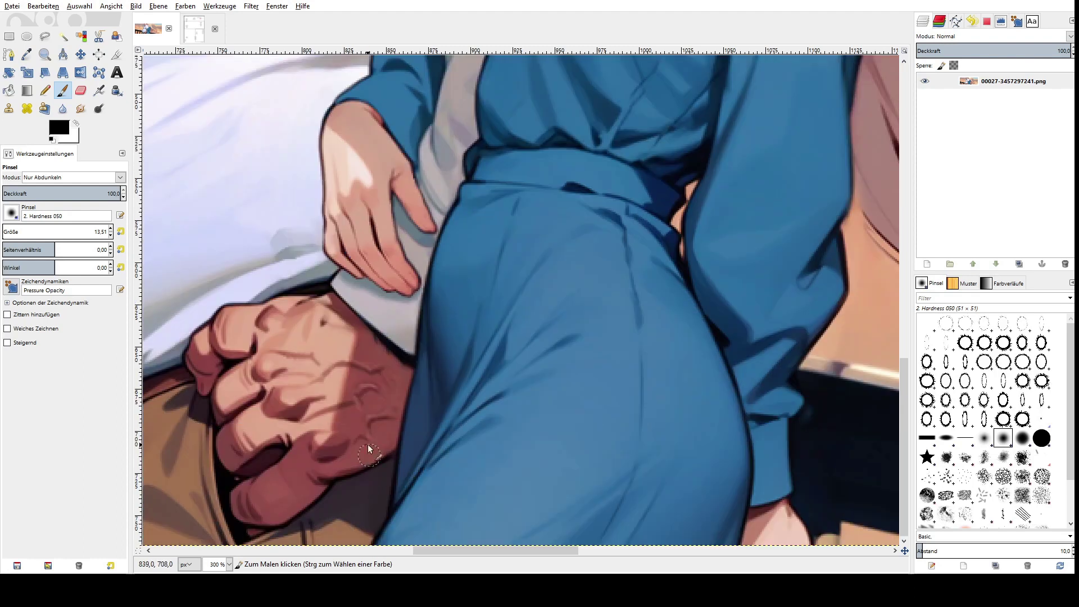
{"action": "scroll", "coordinate": [445, 204], "scroll_direction": "down", "scroll_amount": 3}
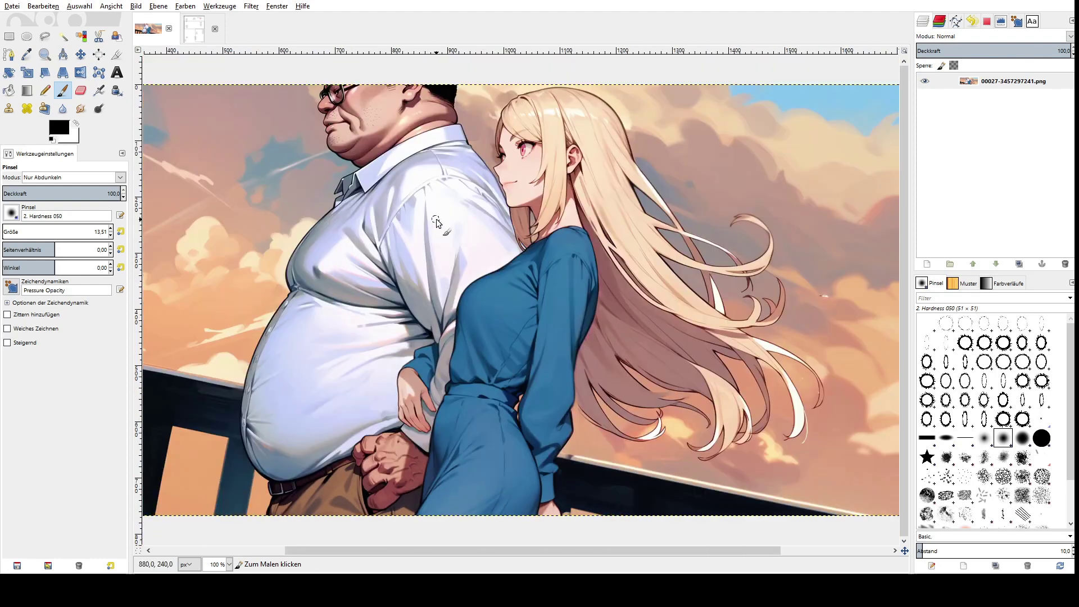
{"action": "scroll", "coordinate": [430, 218], "scroll_direction": "down", "scroll_amount": 1}
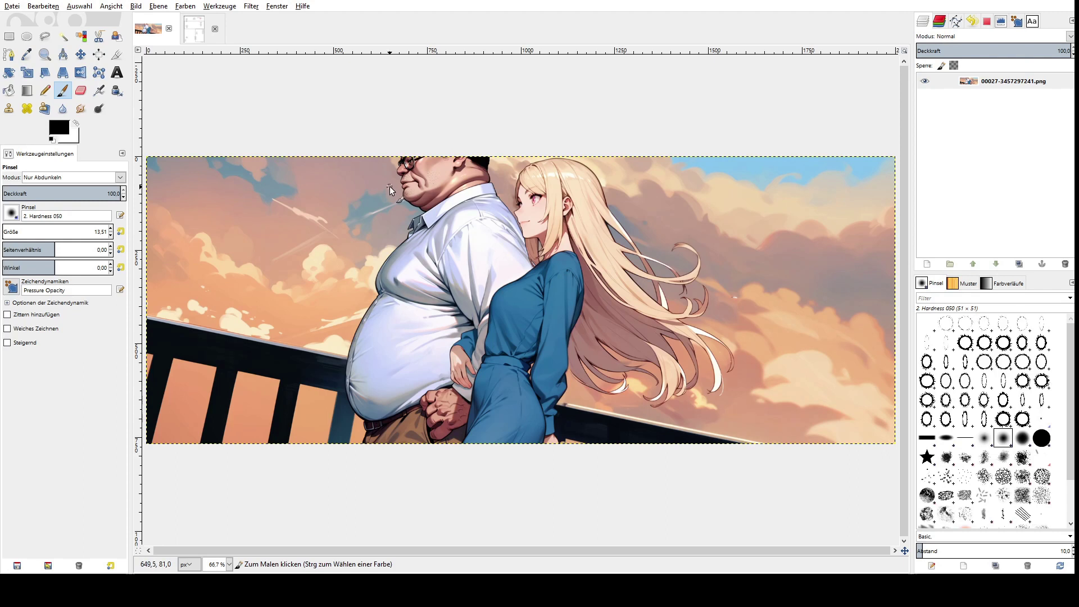
- Paste the finished picture into the comic page document and scale it down to slightly wider than the page
{"action": "left_click", "coordinate": [196, 34]}
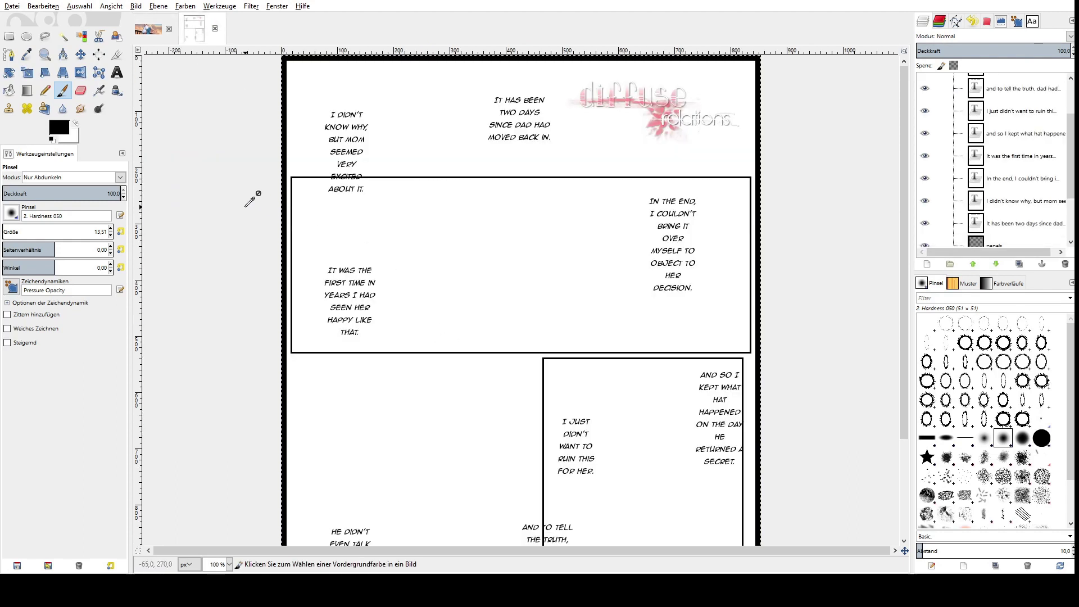
{"action": "key", "text": "ctrl+v"}
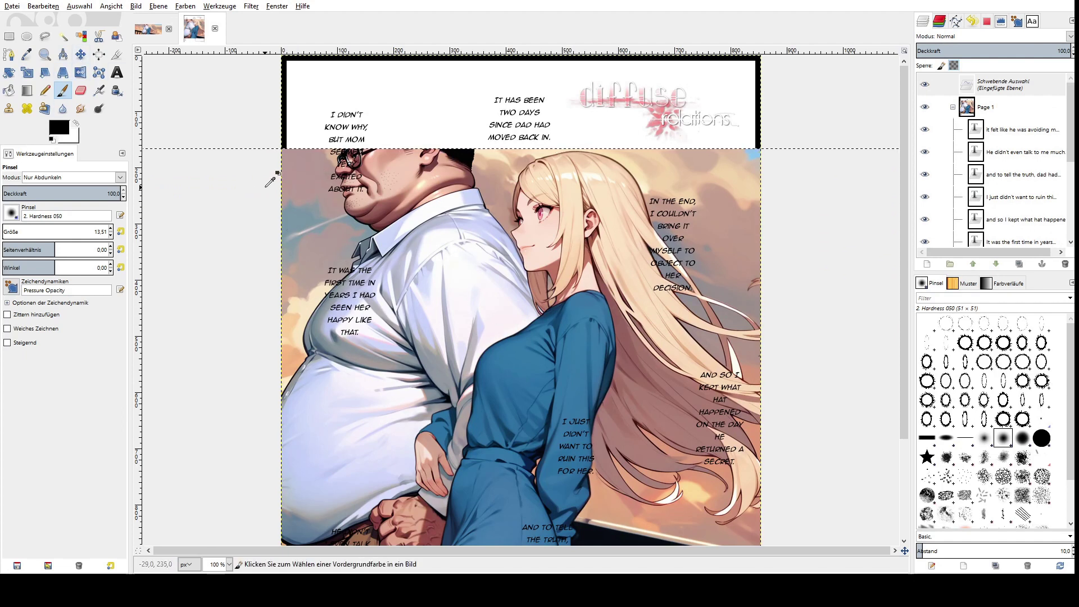
{"action": "key", "text": "ctrl+z"}
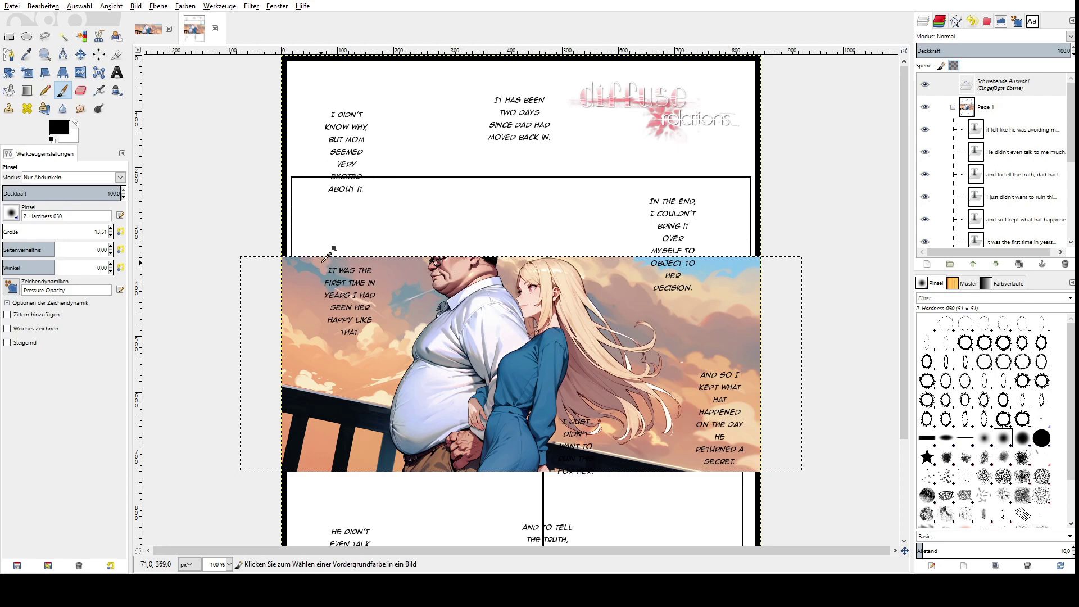
- Place the picture as its own layer directly below the panels layer and align its top with the first panel's upper border
{"action": "key", "text": "ctrl+z"}
{"action": "key", "text": "ctrl+z"}
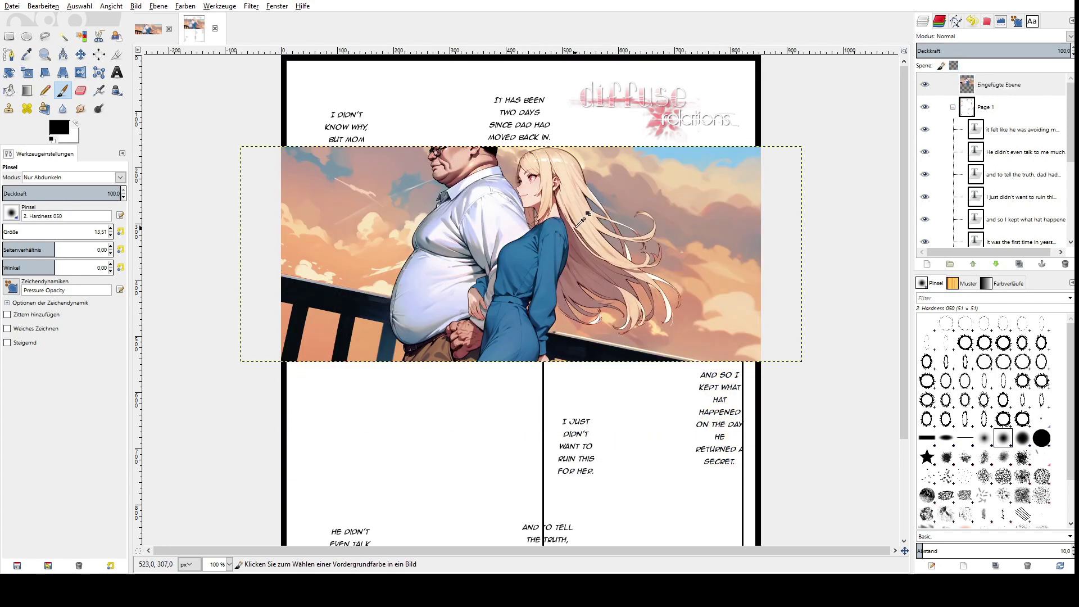
{"action": "key", "text": "ctrl+z"}
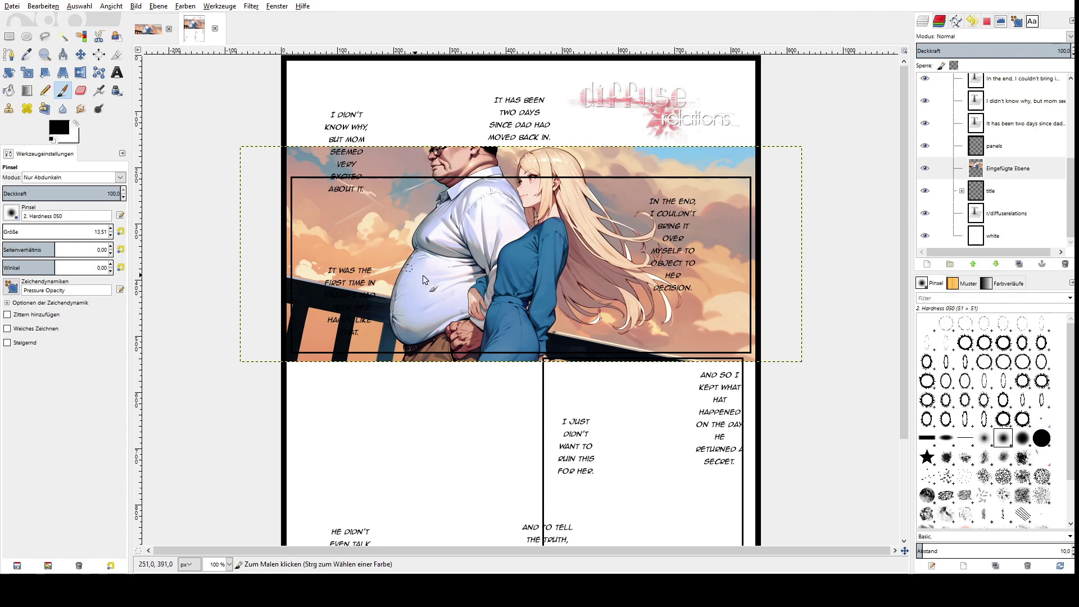
{"action": "key", "text": "ctrl+z"}
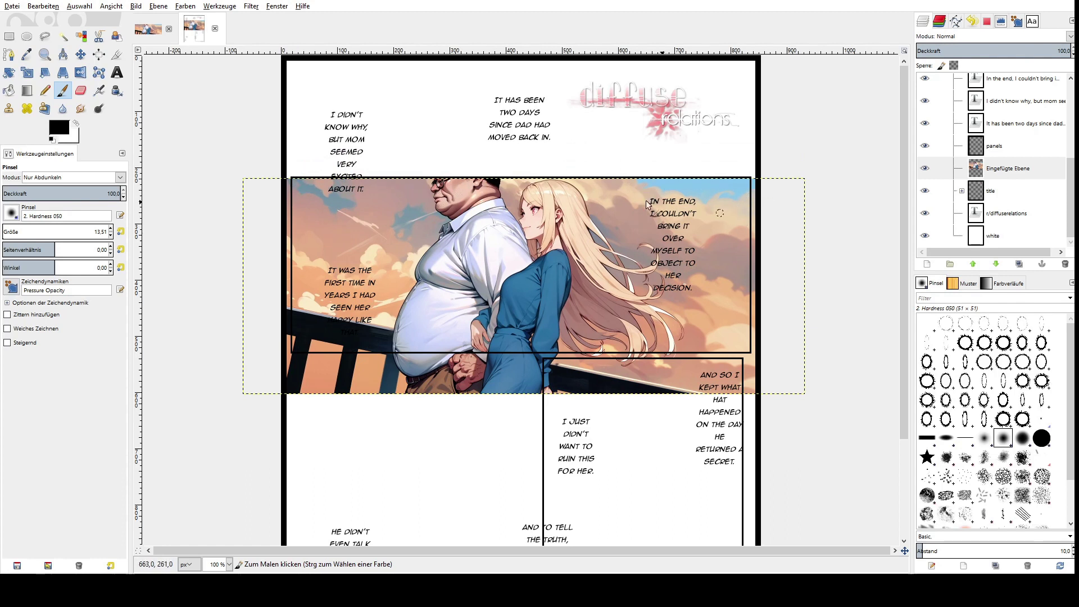
- Cut the first panel's upper border from the panels layer, paste it slightly lower across the picture and anchor it
{"action": "scroll", "coordinate": [488, 169], "scroll_direction": "up", "scroll_amount": 2, "text": "ctrl"}
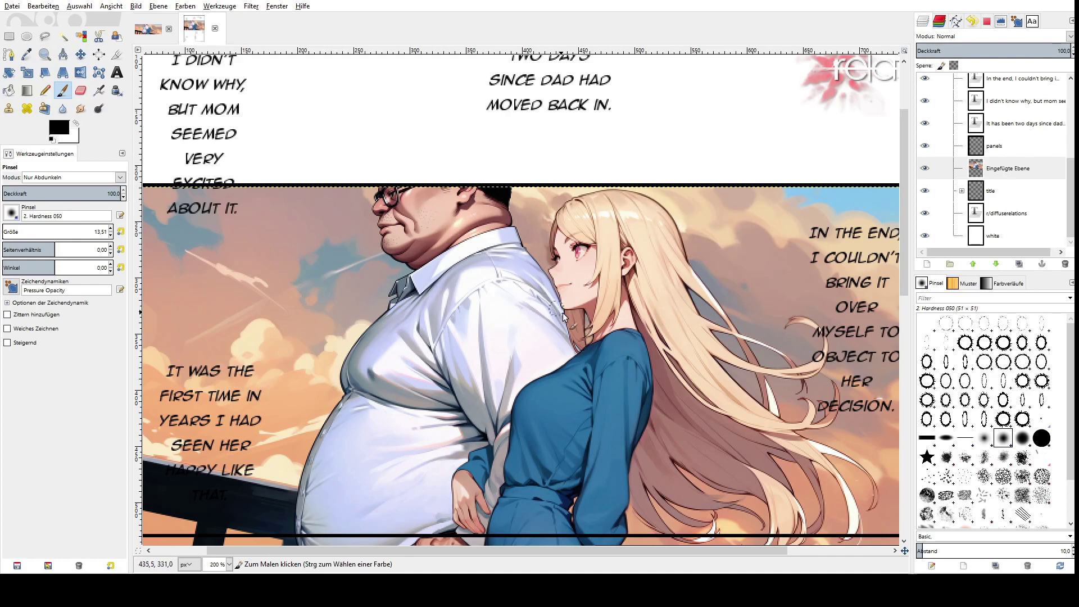
{"action": "scroll", "coordinate": [458, 238], "scroll_direction": "down", "scroll_amount": 1}
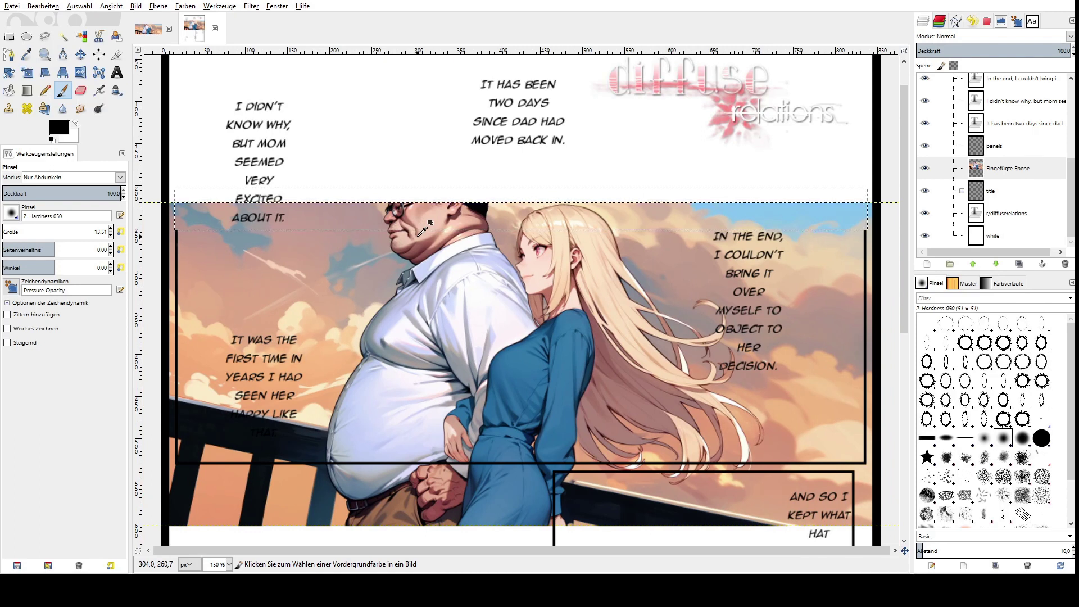
{"action": "key", "text": "ctrl+v"}
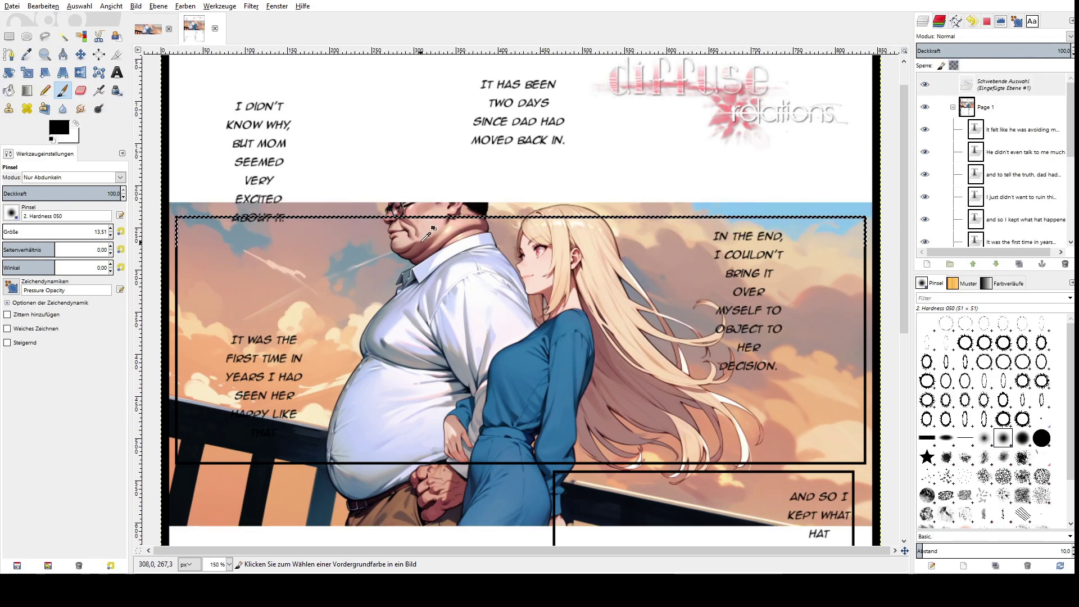
{"action": "key", "text": "ctrl+h"}
- Select the first panel's interior and remove the parts of the picture layer that extend beyond it
{"action": "key", "text": "ctrl"}
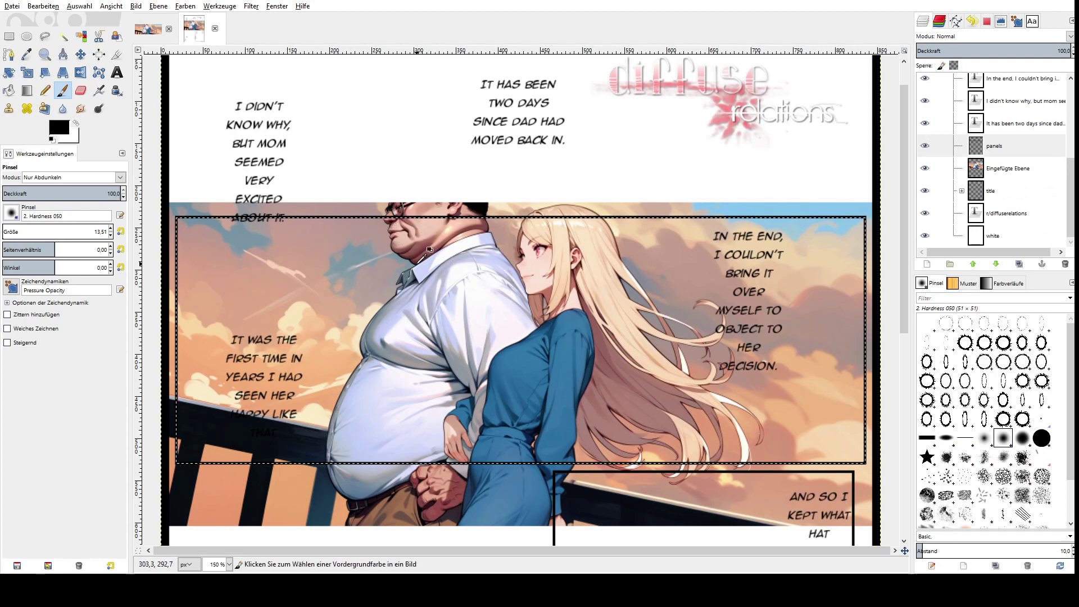
{"action": "scroll", "coordinate": [417, 263], "scroll_direction": "down", "scroll_amount": 1}
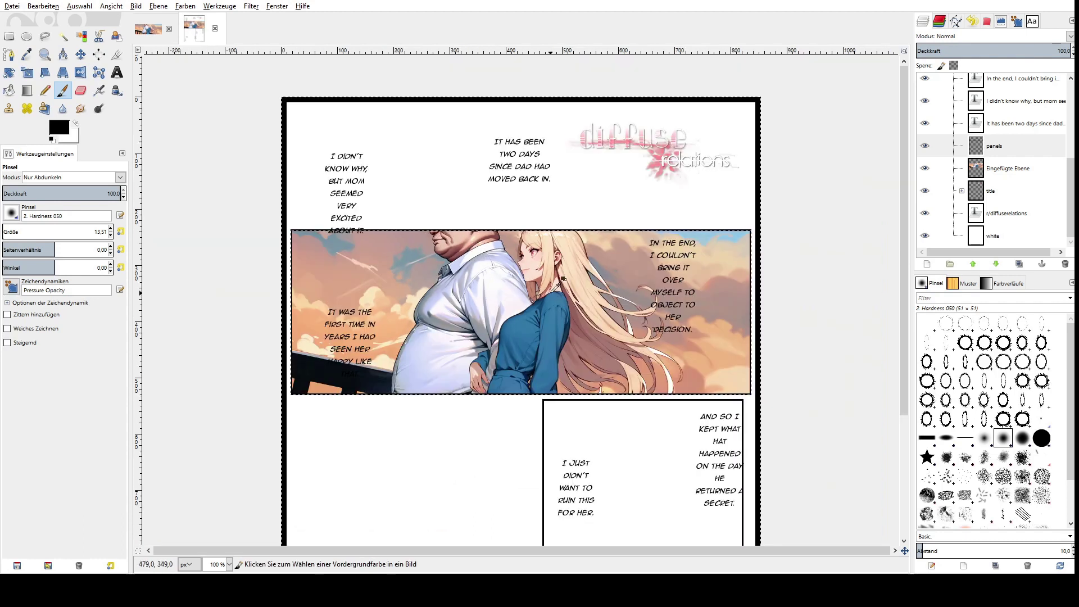
{"action": "scroll", "coordinate": [624, 266], "scroll_direction": "down", "scroll_amount": 3}
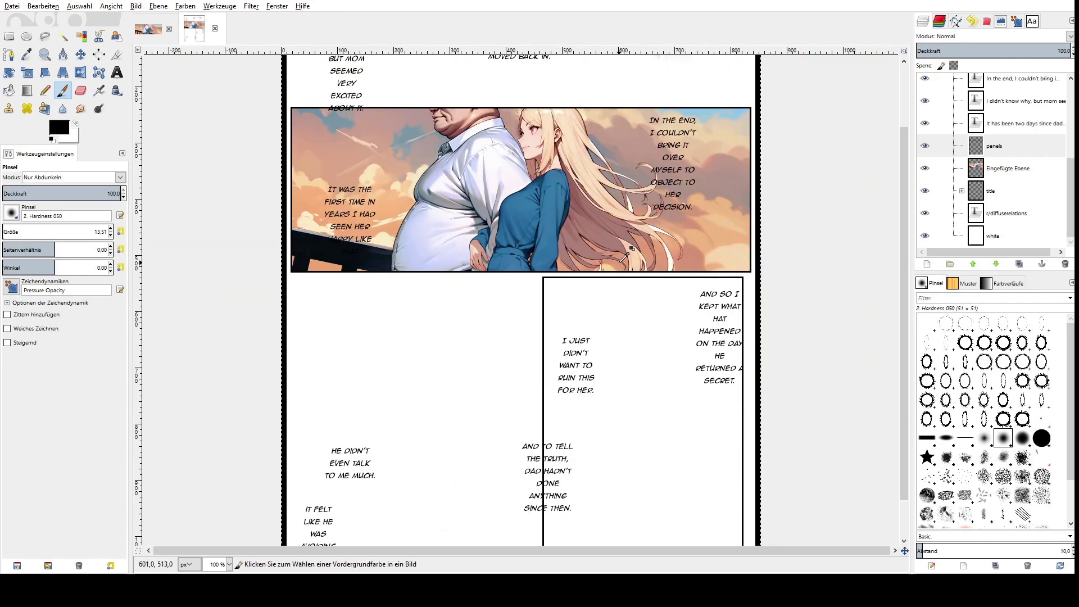
{"action": "scroll", "coordinate": [622, 257], "scroll_direction": "up", "scroll_amount": 2}
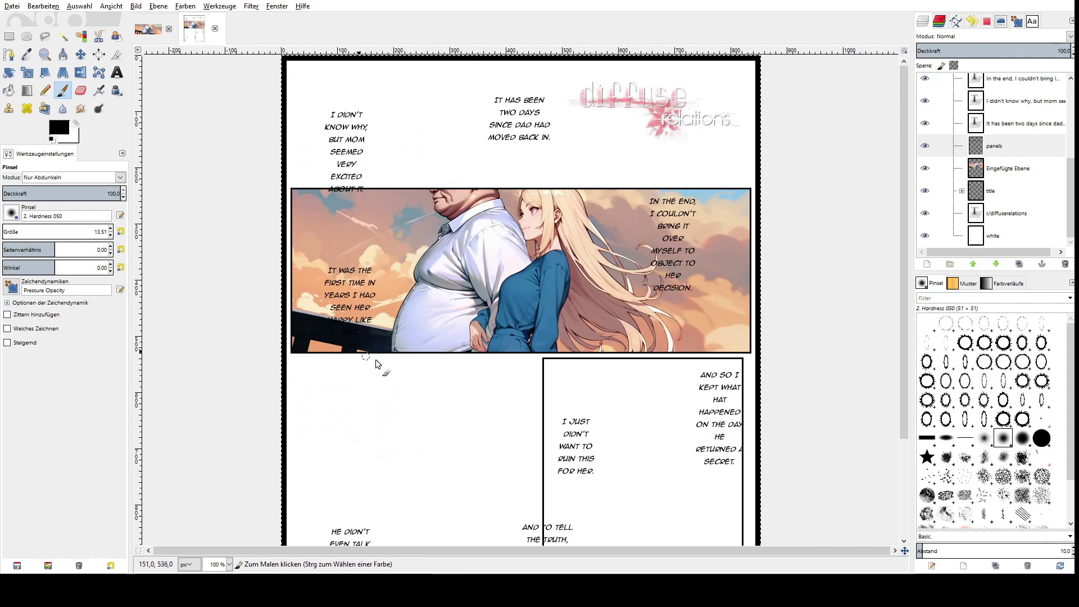